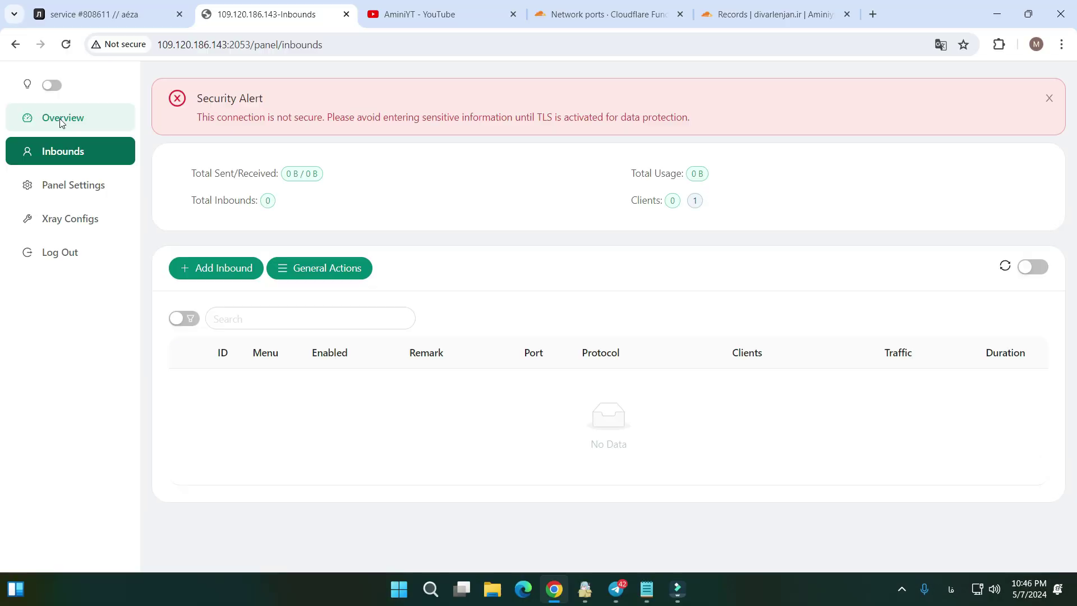
Check the installed 3X-UI version in the panel overview and the install command in the mostagiim.txt notes
click(60, 120)
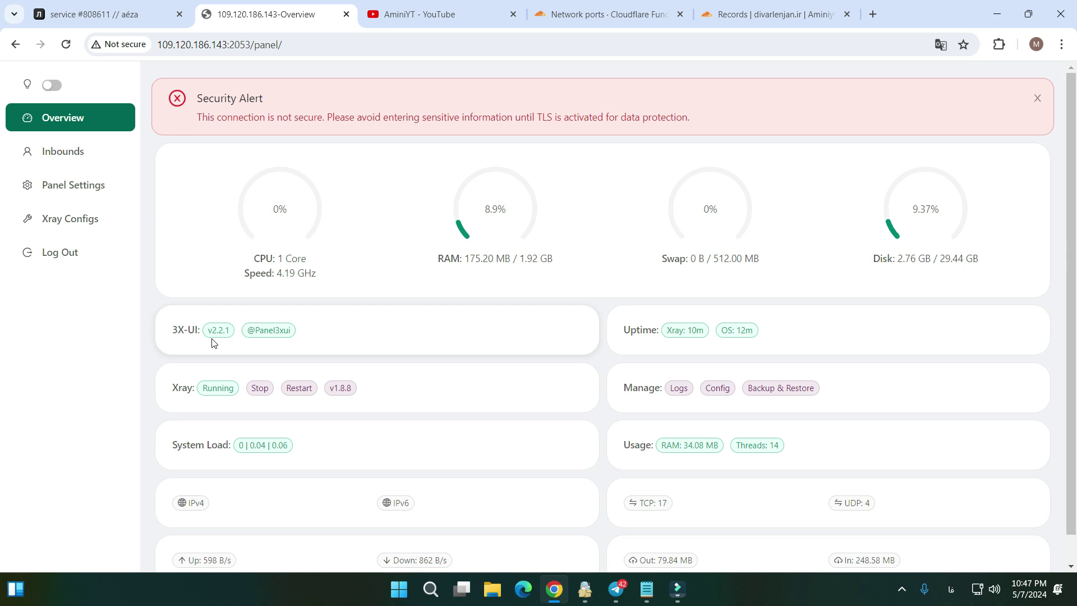
click(557, 587)
click(647, 589)
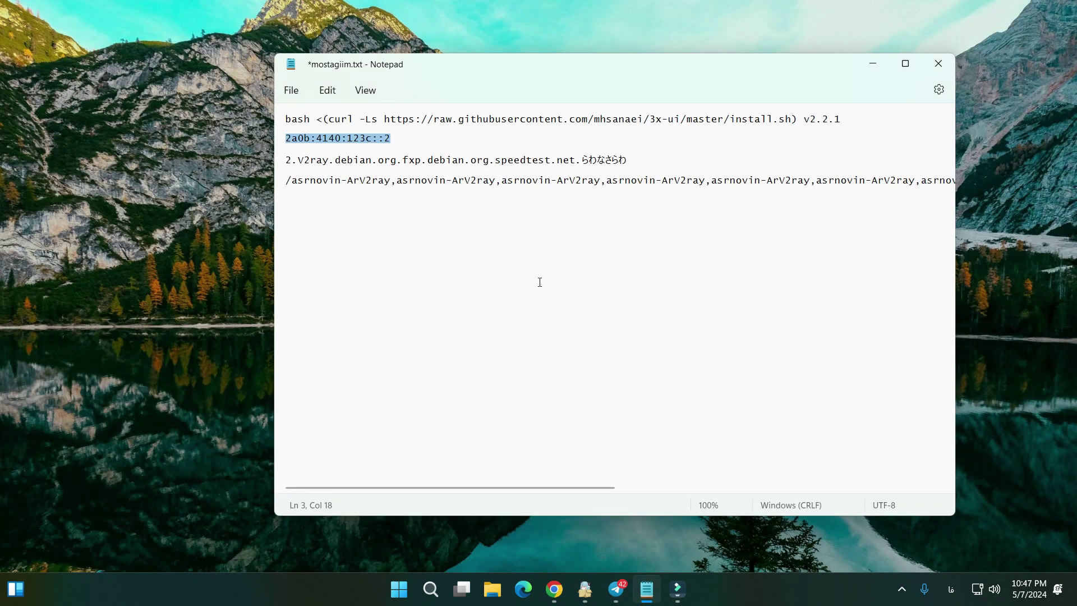
click(491, 67)
click(395, 136)
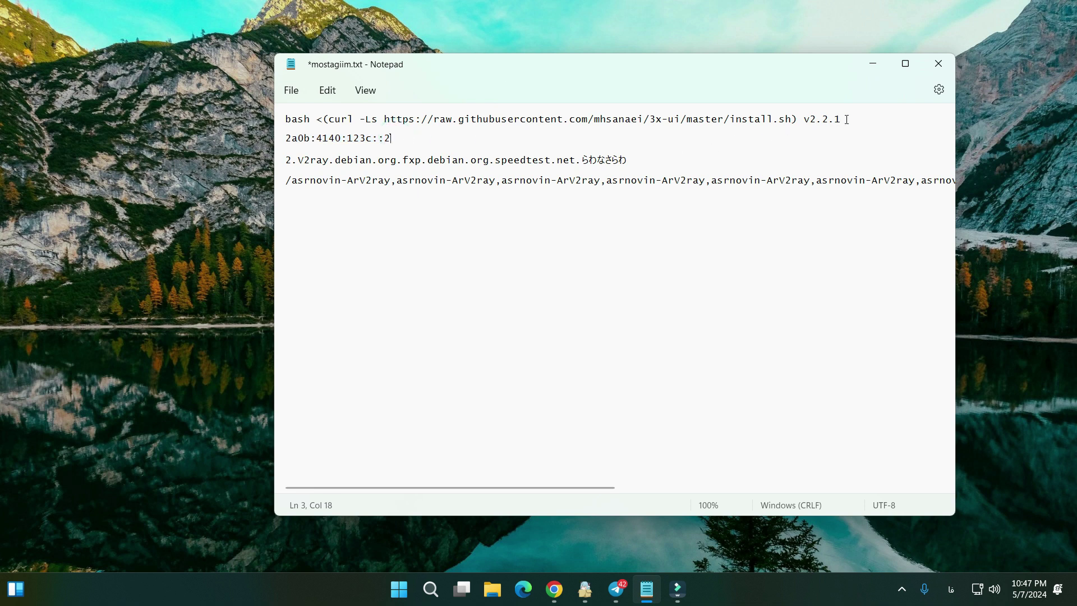
drag(844, 119, 287, 123)
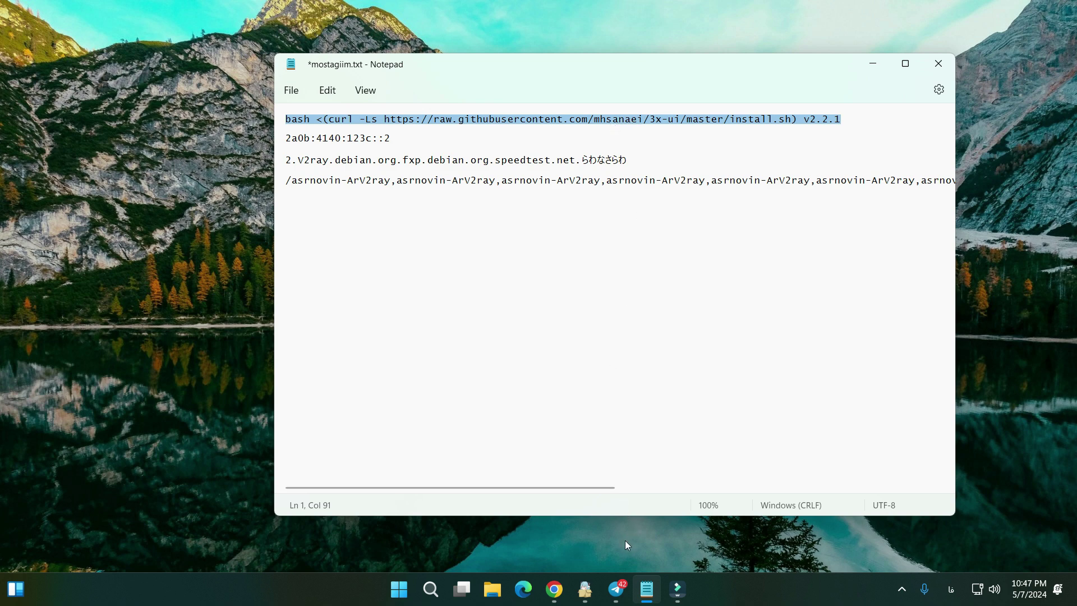
click(645, 587)
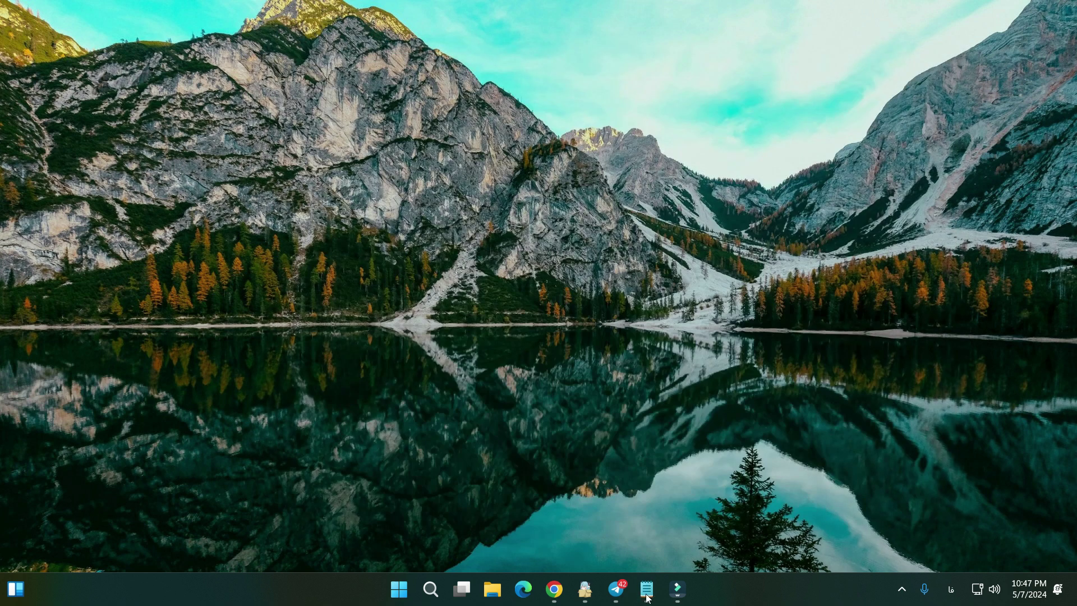
click(555, 589)
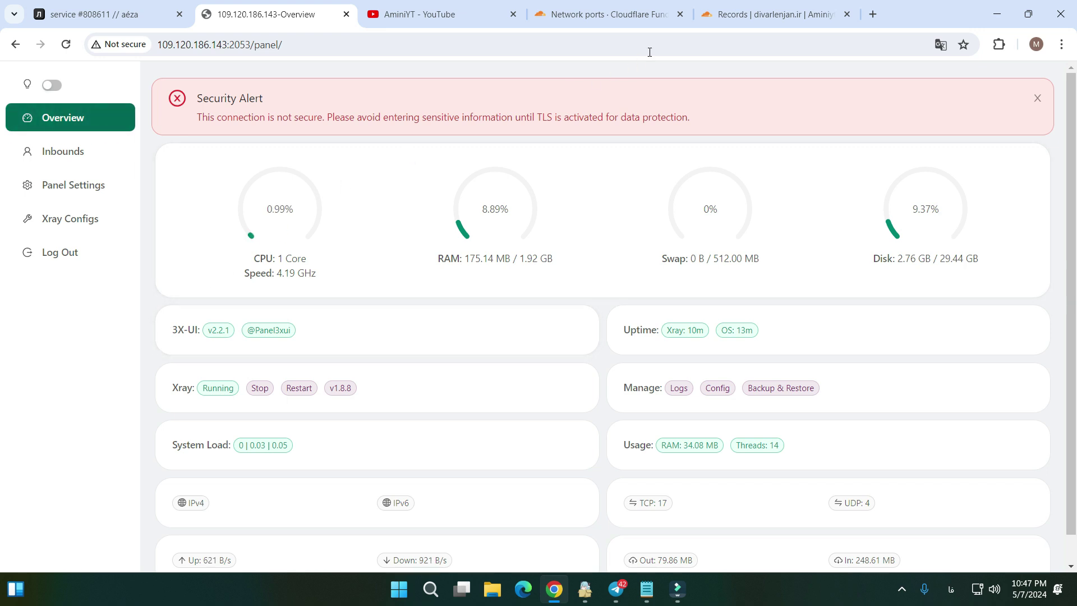
Start a new A record in the Cloudflare DNS records of divarlenjan.ir with IPv4 address 109.120.186.143
click(751, 24)
drag(768, 27, 437, 26)
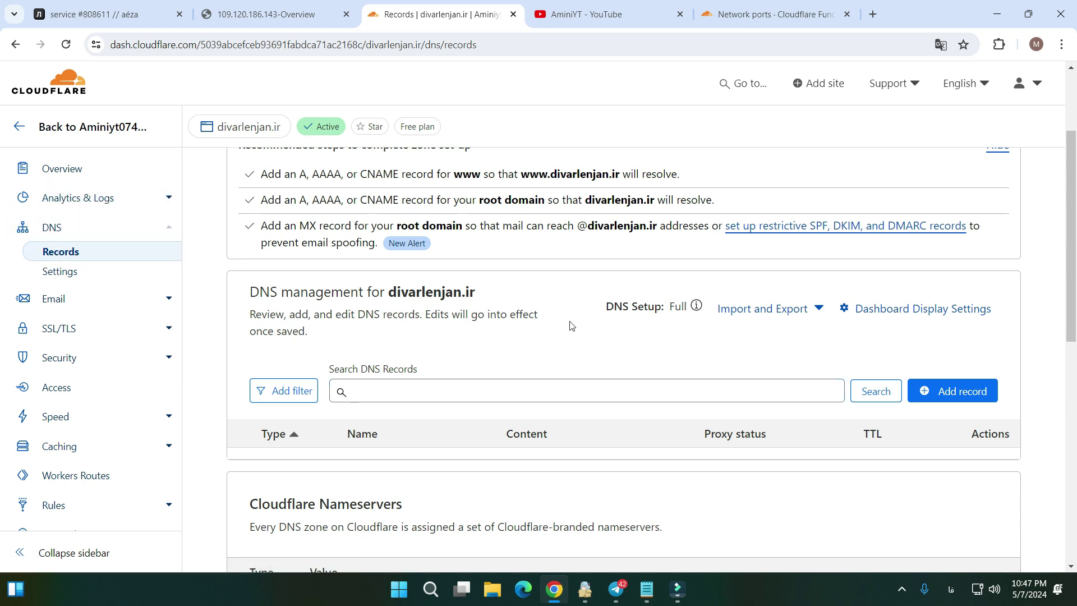
scroll(617, 331, down, 1)
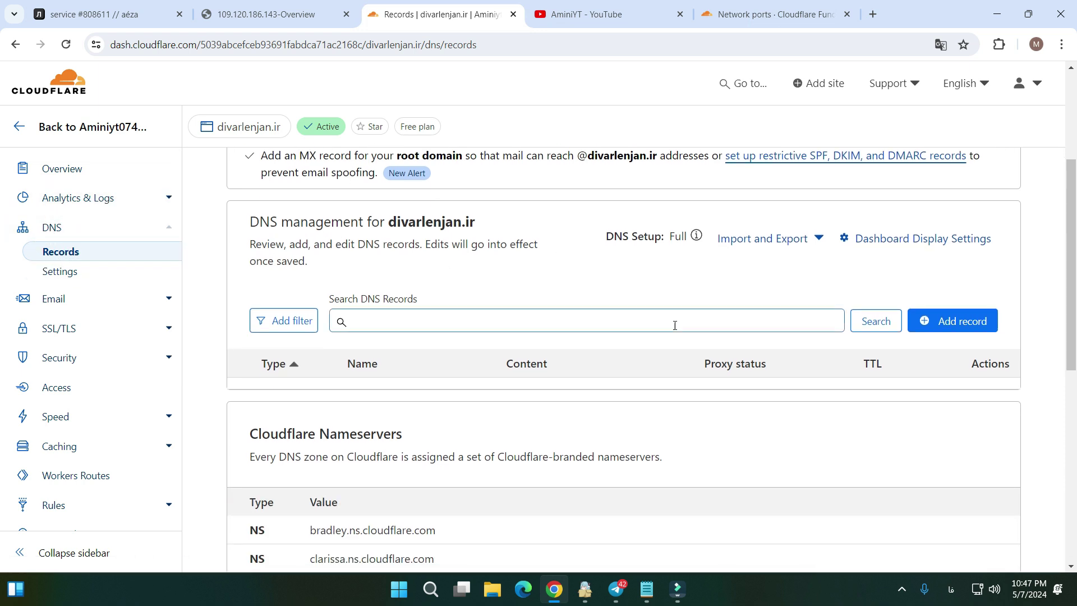
click(945, 332)
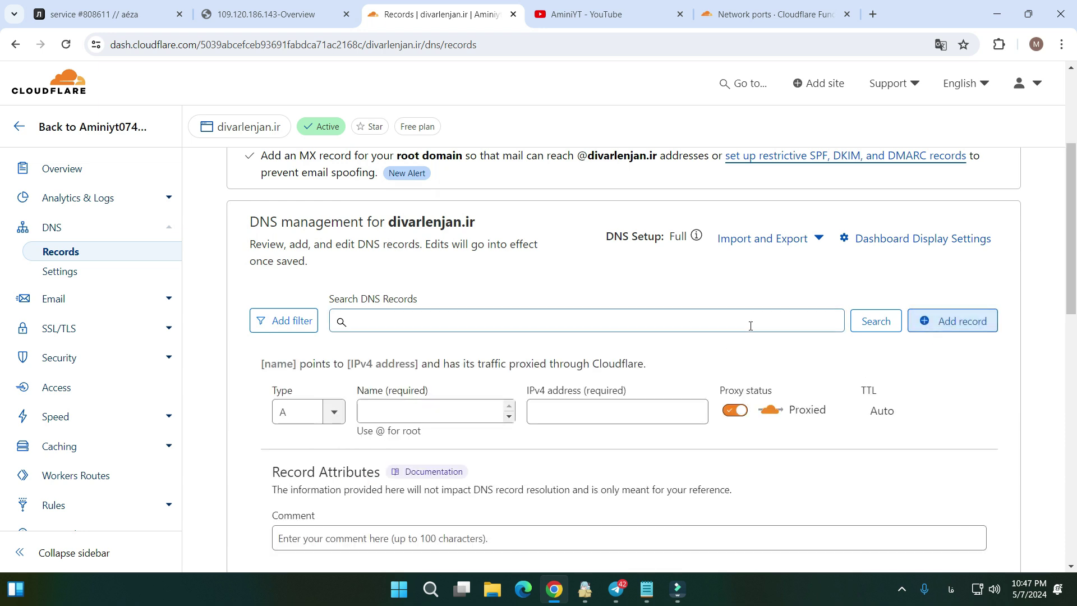
click(584, 404)
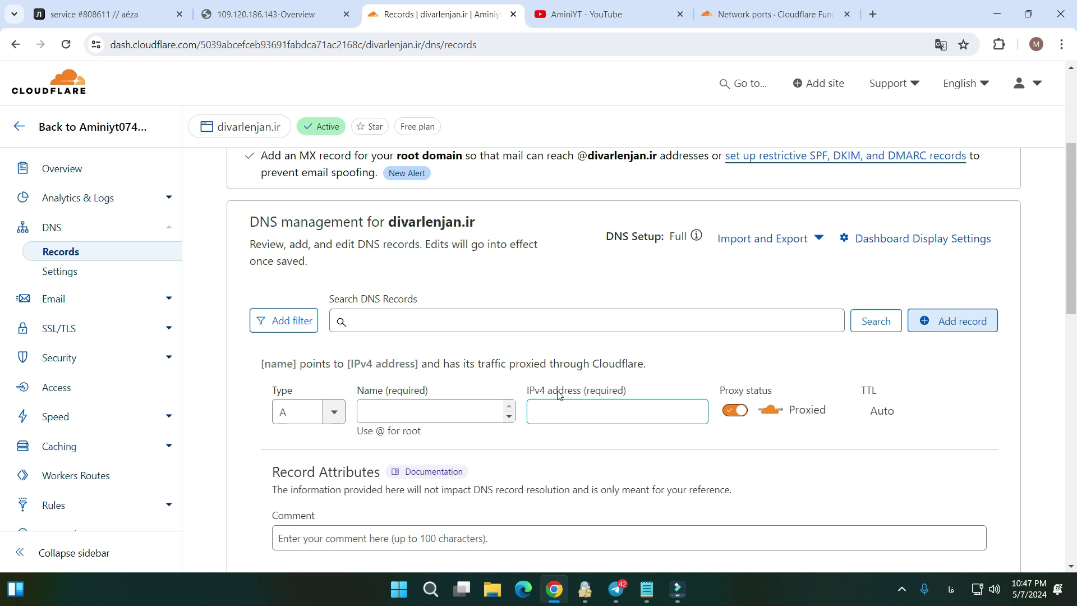
click(534, 373)
click(536, 412)
text(109.120.186.143)
Copy 2.V2ray.debian.org.fxp.debian.org.speedtest.net.らわなさらわ from the mostagiim.txt notes and enter it as the A record's name
click(399, 416)
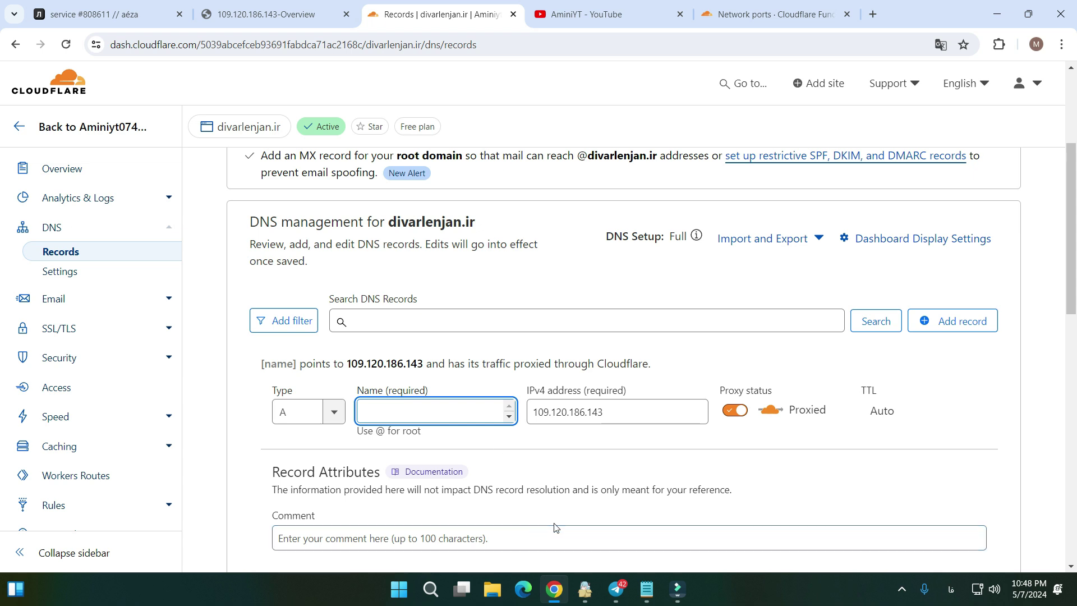
click(652, 590)
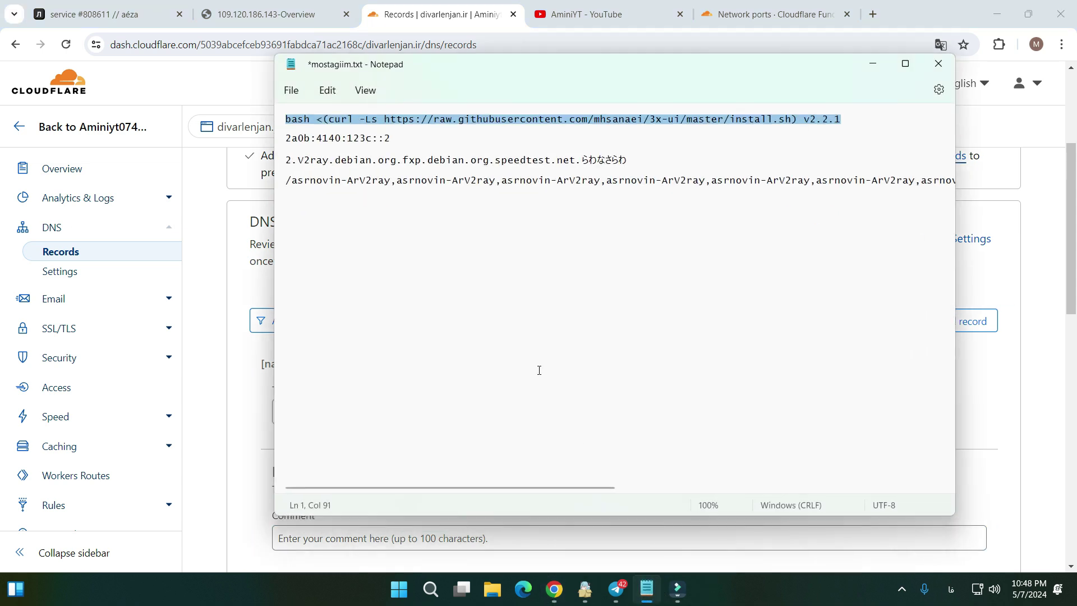
click(433, 167)
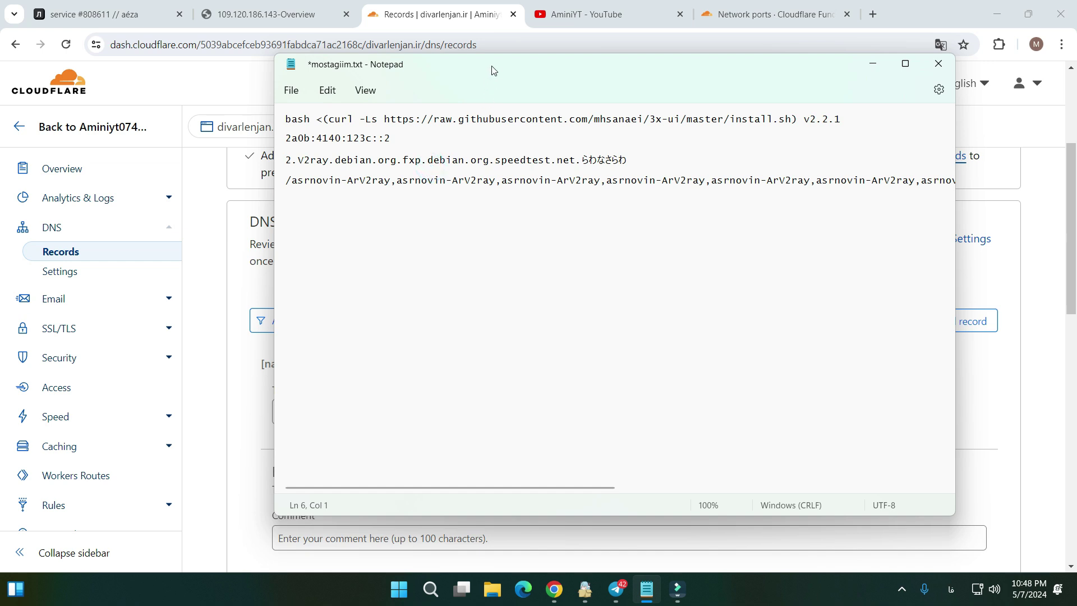
drag(493, 65, 545, 70)
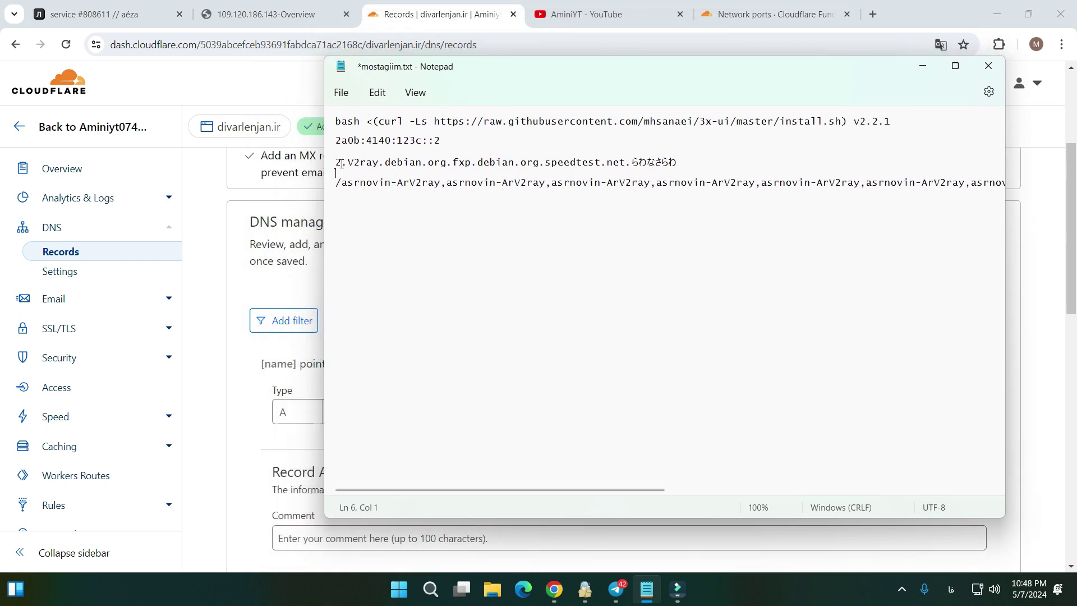
drag(336, 163, 683, 166)
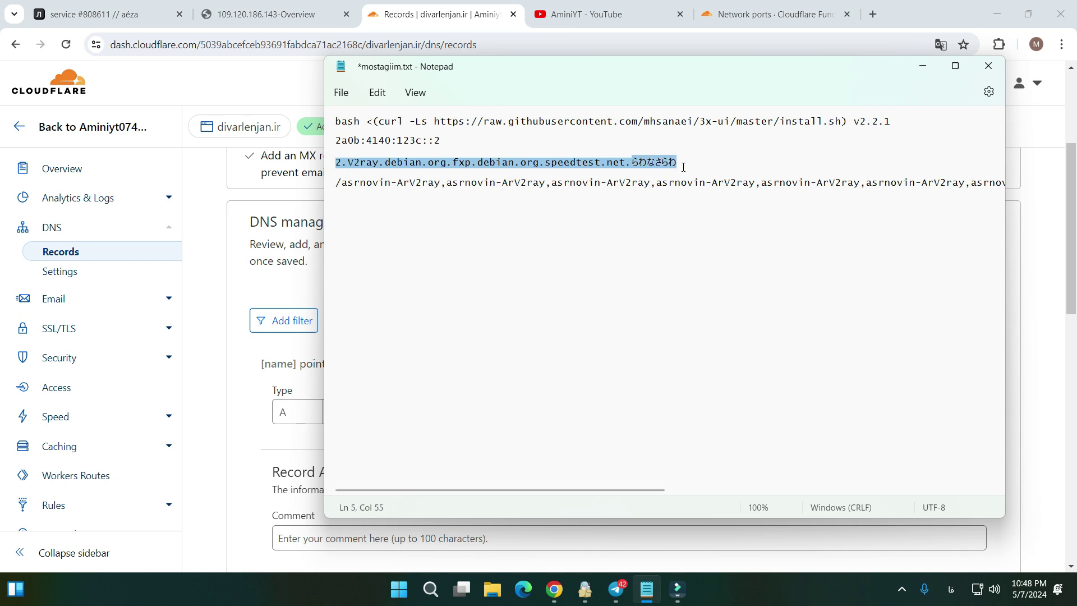
right_click(574, 168)
click(617, 239)
click(630, 162)
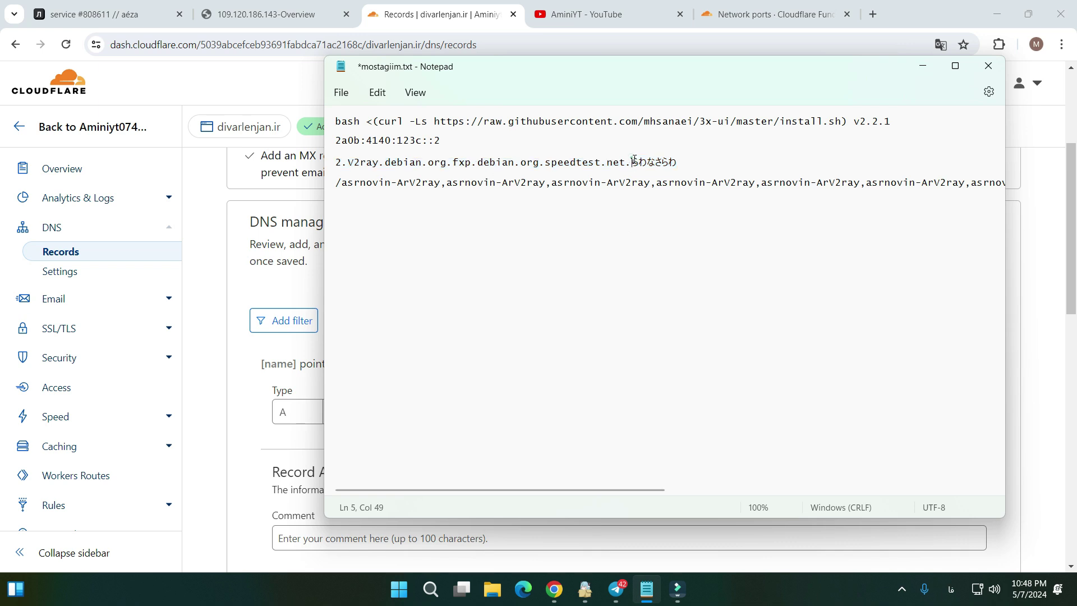
double_click(637, 162)
right_click(648, 162)
click(649, 163)
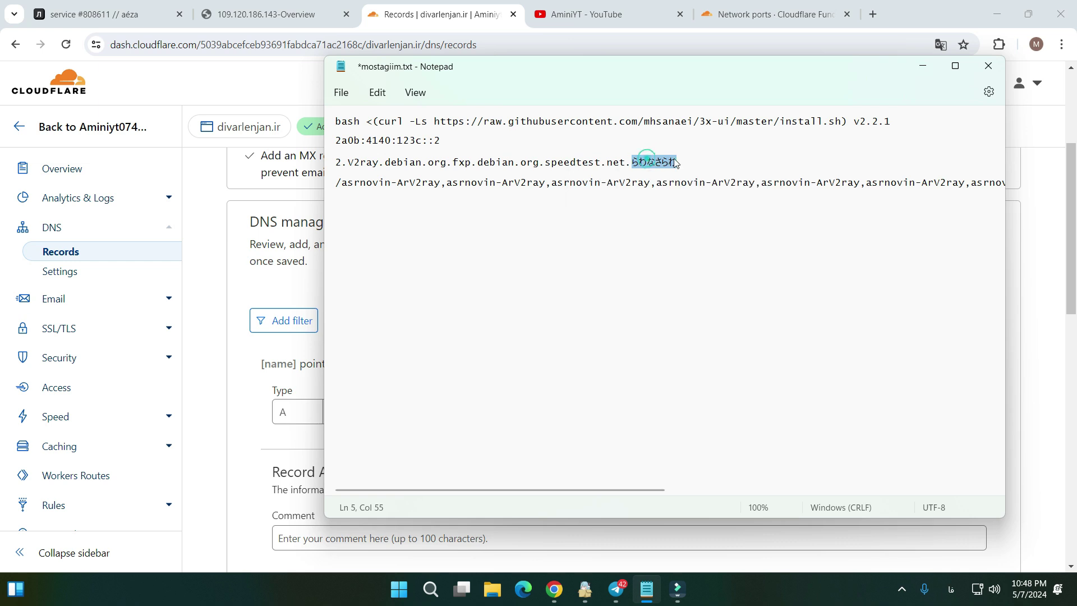
drag(679, 162, 328, 168)
right_click(344, 164)
click(379, 230)
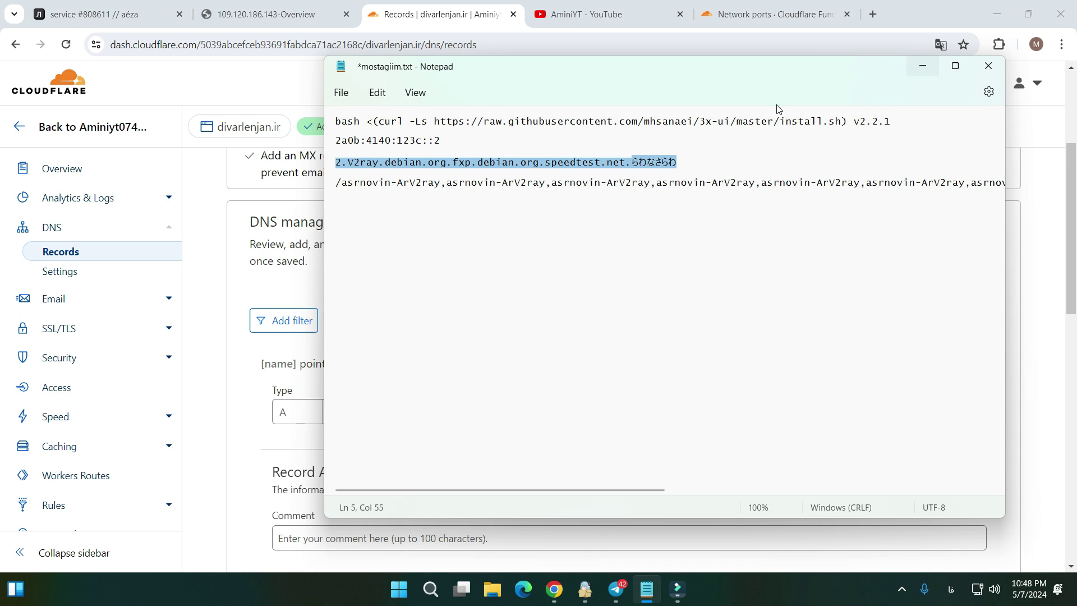
click(922, 68)
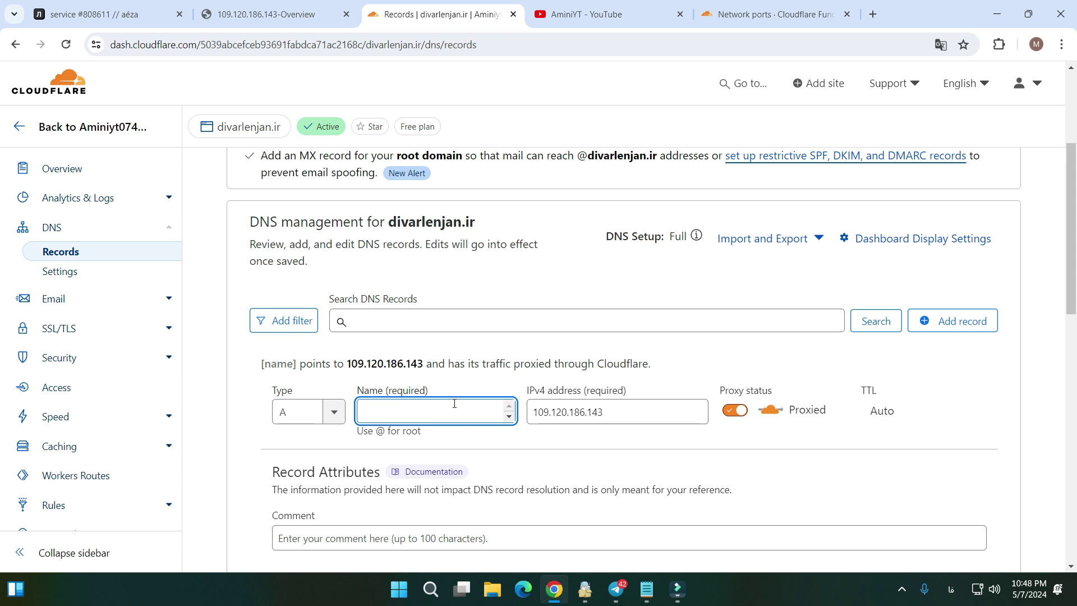
key(ctrl+v)
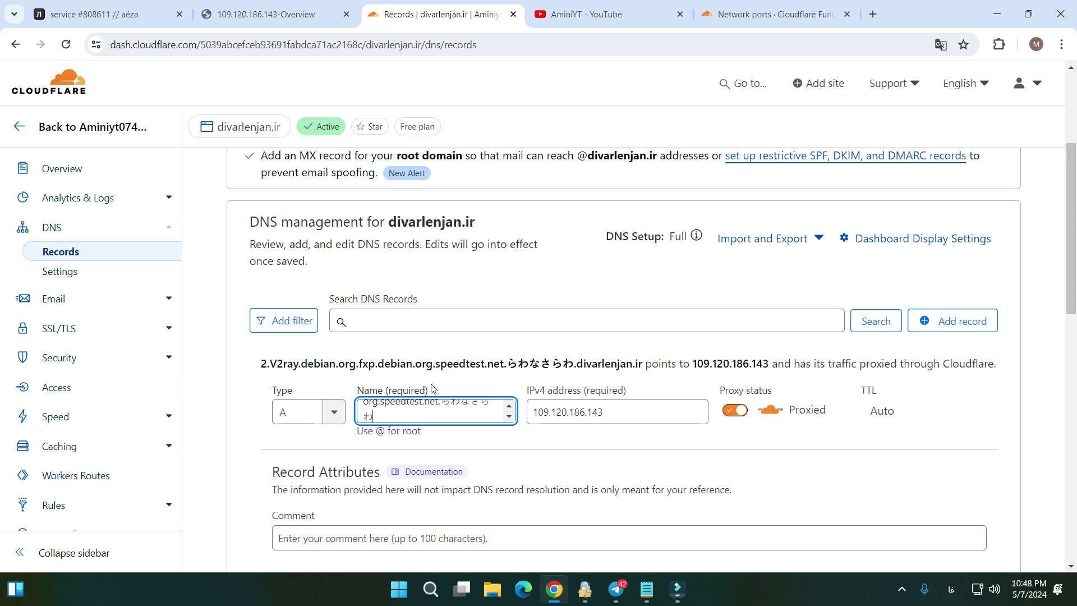
Copy the record's full hostname ending in .divarlenjan.ir and paste it below the subdomain line in the mostagiim.txt notes
drag(261, 359, 643, 357)
right_click(615, 362)
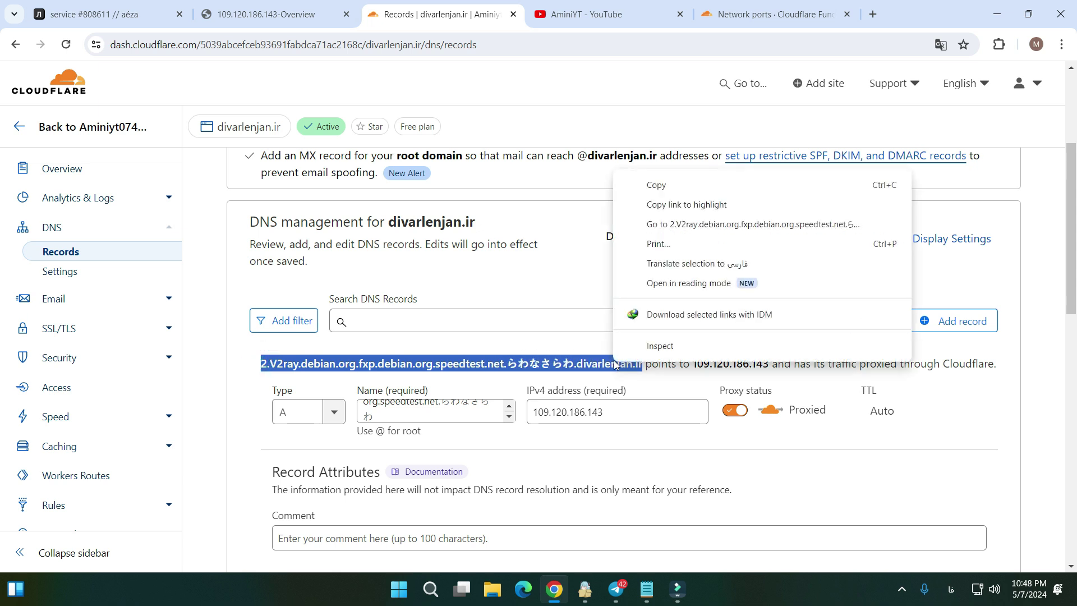
click(660, 190)
click(647, 588)
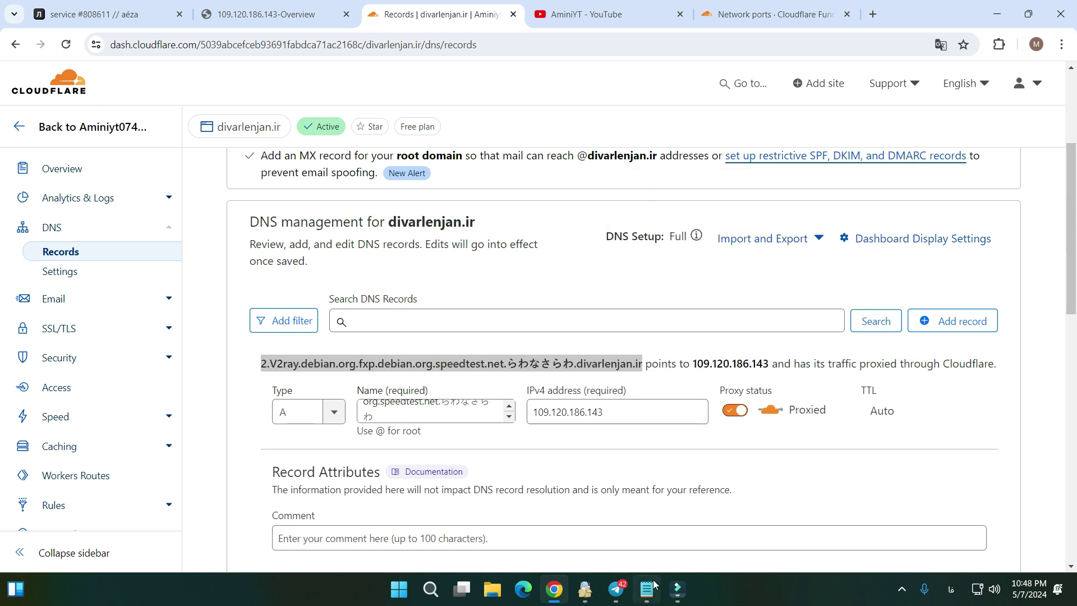
click(688, 157)
key(Return)
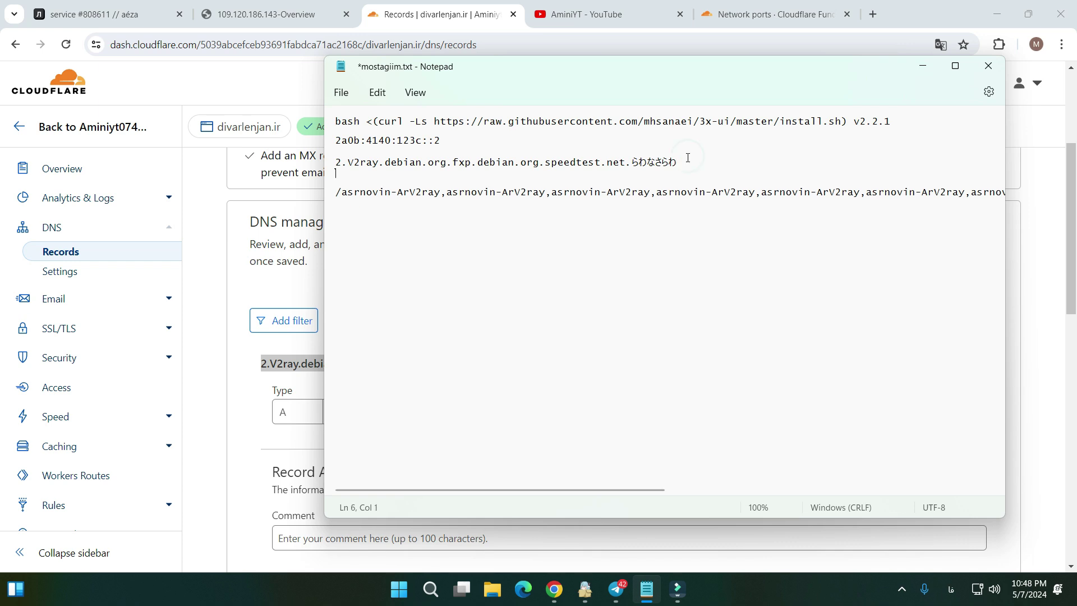
key(Return)
key(ctrl+v)
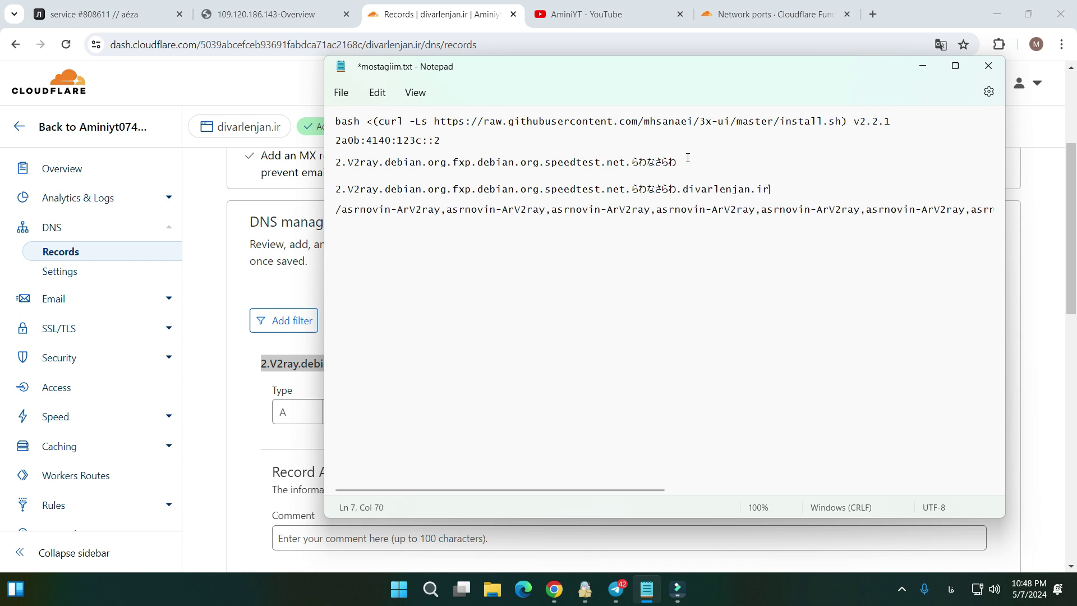
Return to Cloudflare and save the new proxied A record
click(295, 290)
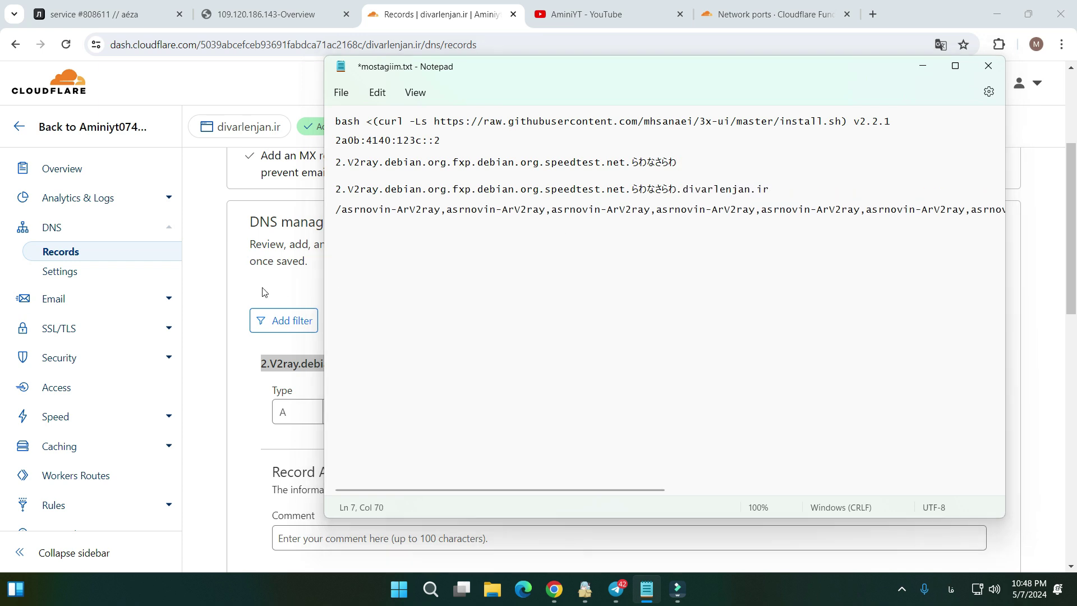
scroll(617, 438, down, 1)
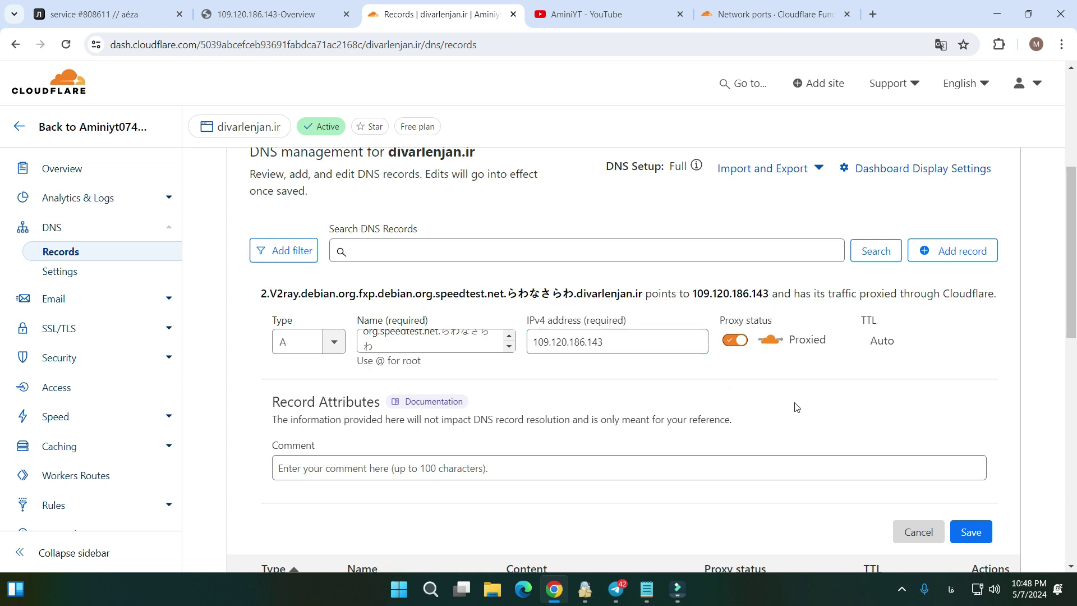
click(971, 532)
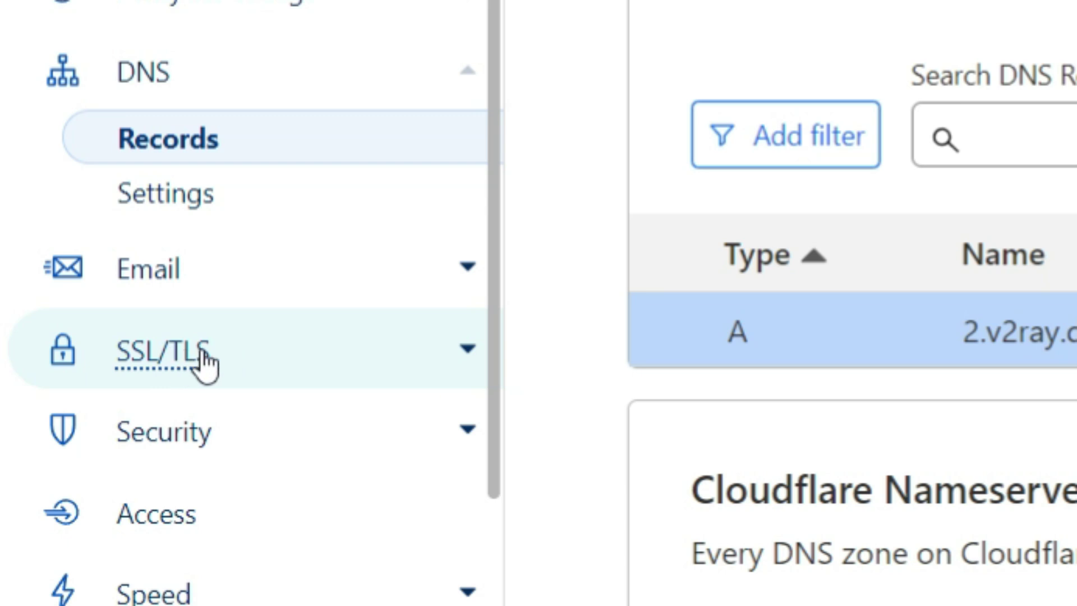
Turn off Always Use HTTPS in the SSL/TLS edge certificate settings of divarlenjan.ir and look through the remaining settings
click(74, 333)
scroll(293, 388, down, 3)
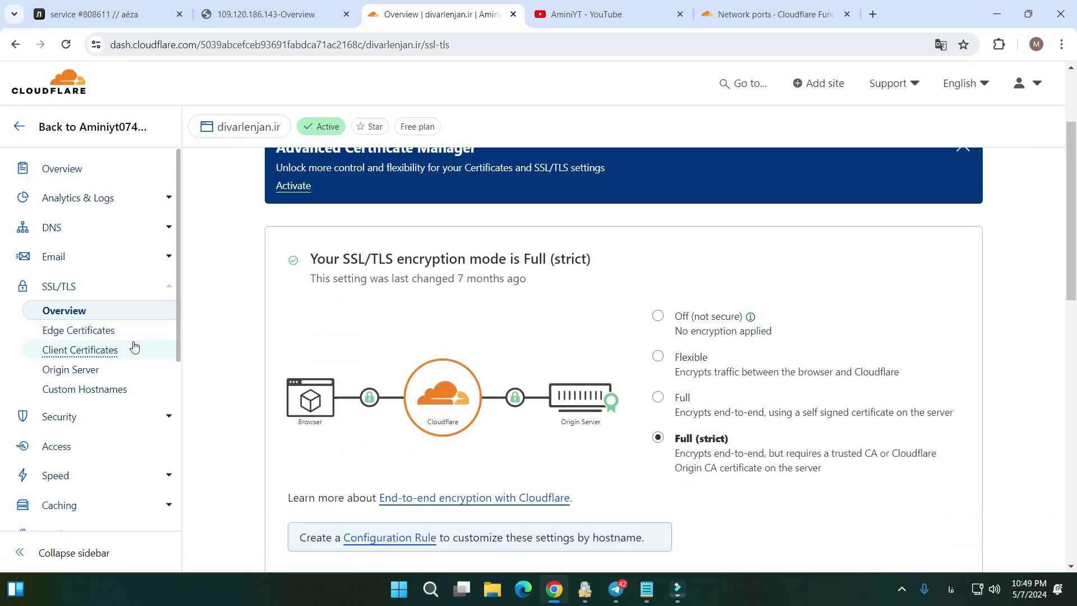
click(84, 333)
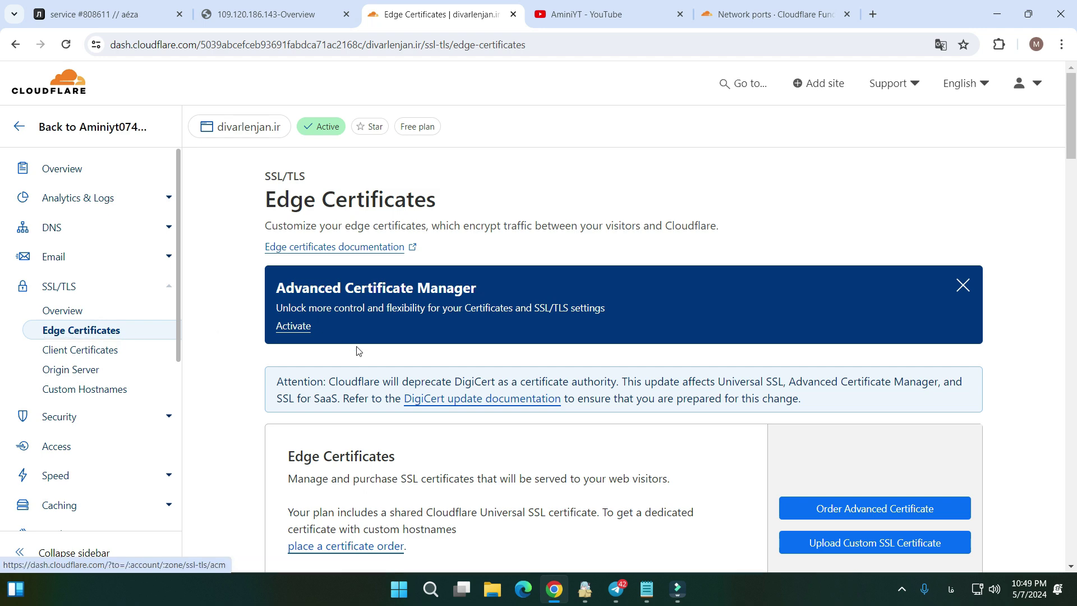
scroll(355, 206, down, 15)
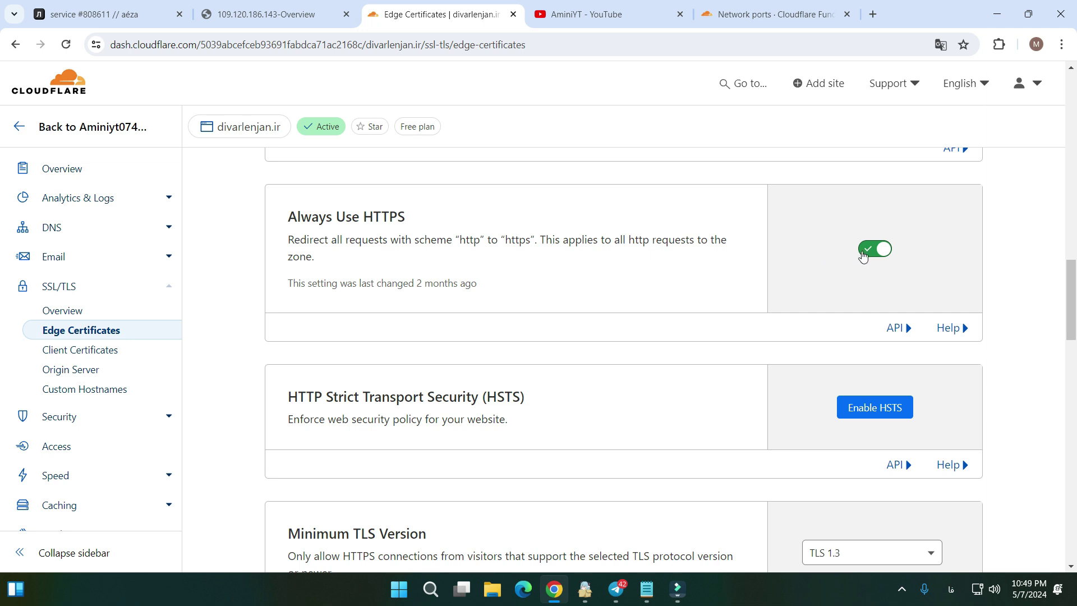
double_click(464, 245)
click(867, 252)
click(667, 285)
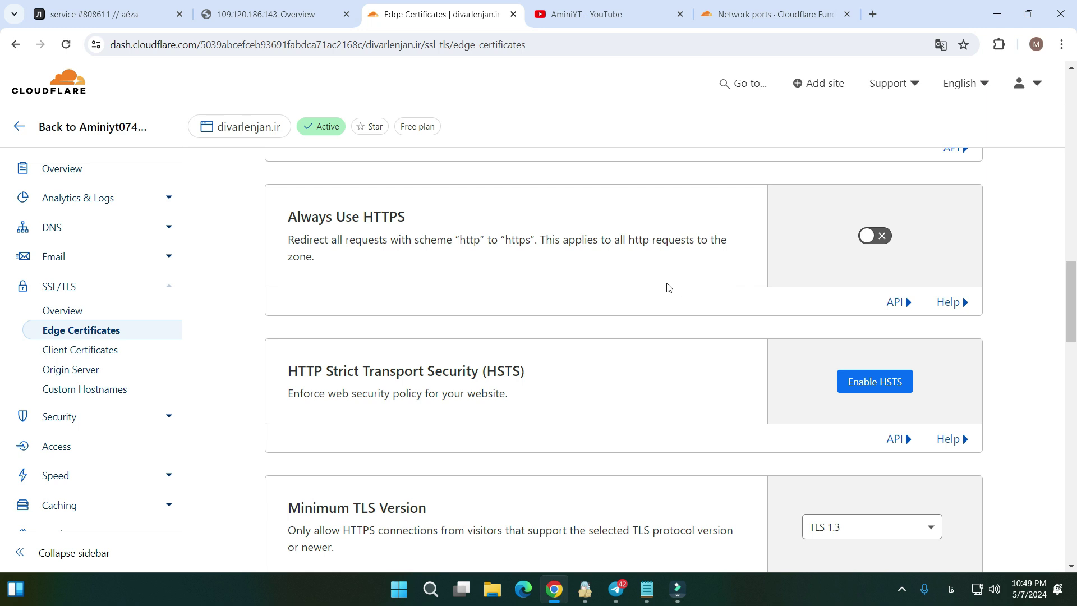
scroll(540, 286, down, 5)
scroll(540, 287, down, 6)
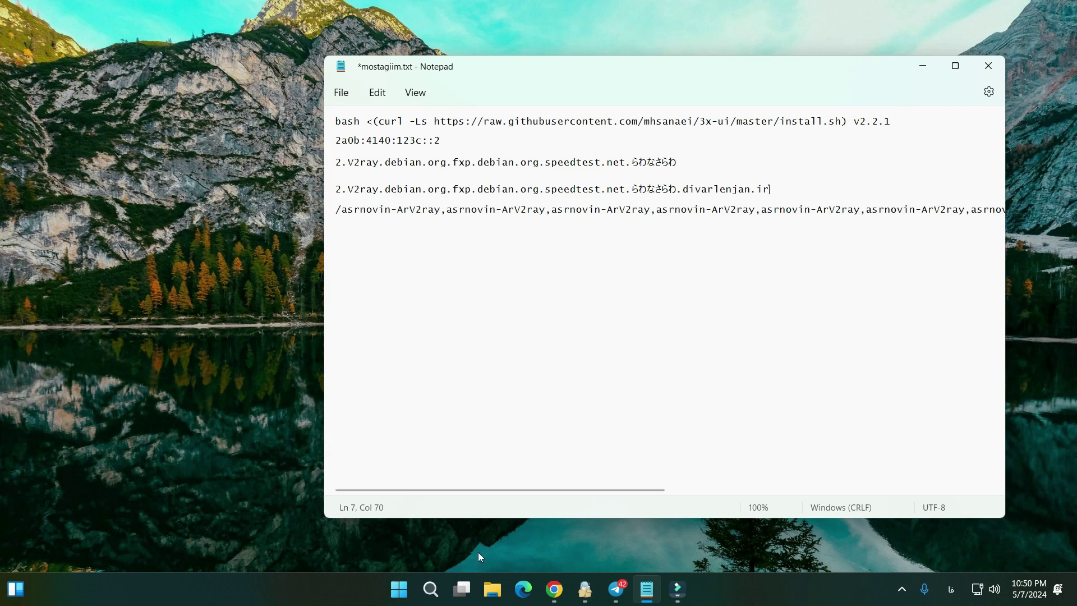
Switch back to the 3X-UI panel and open the inbounds list
click(554, 588)
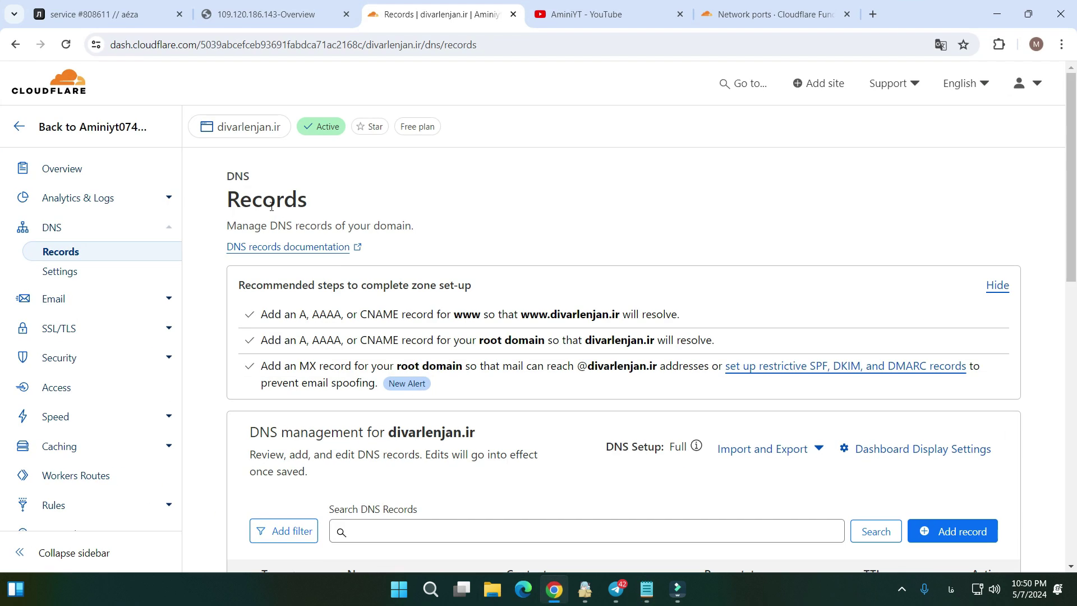
click(227, 16)
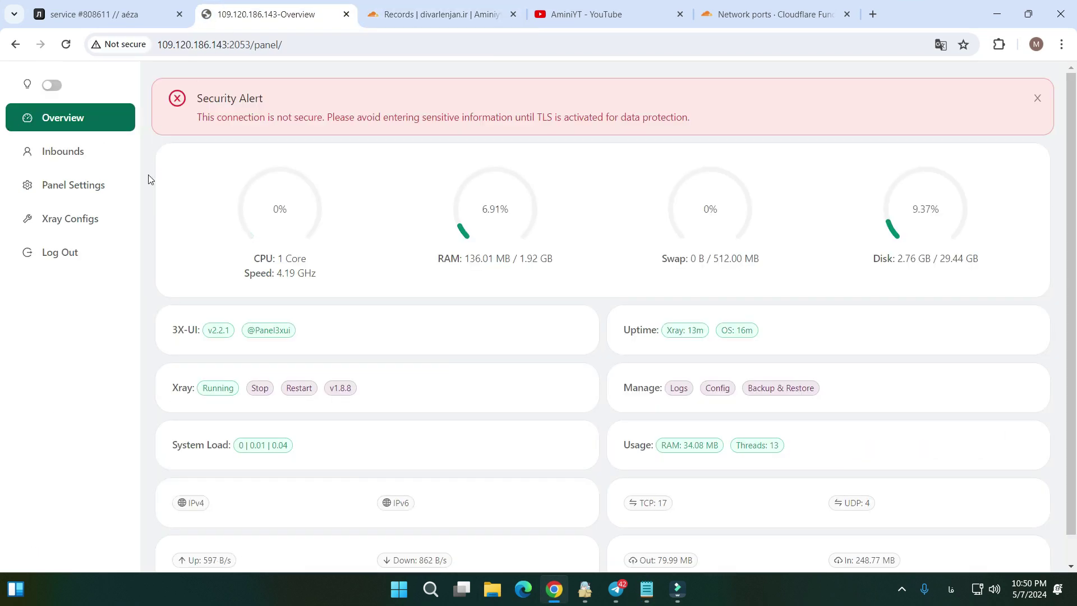
click(55, 155)
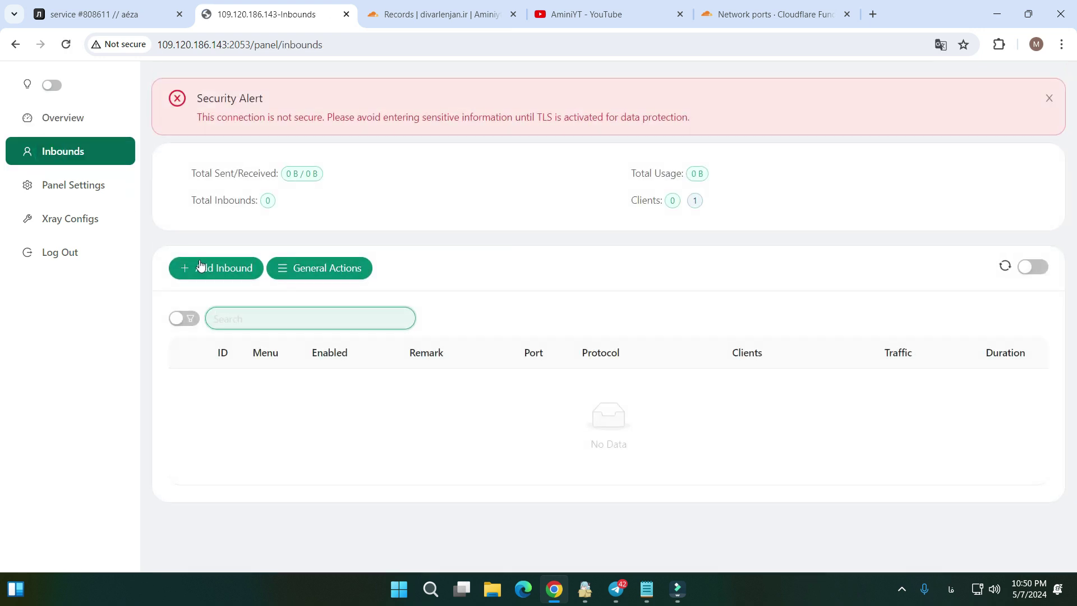
Start a new inbound and review the HTTP and HTTPS ports supported by Cloudflare in its network ports documentation
click(201, 266)
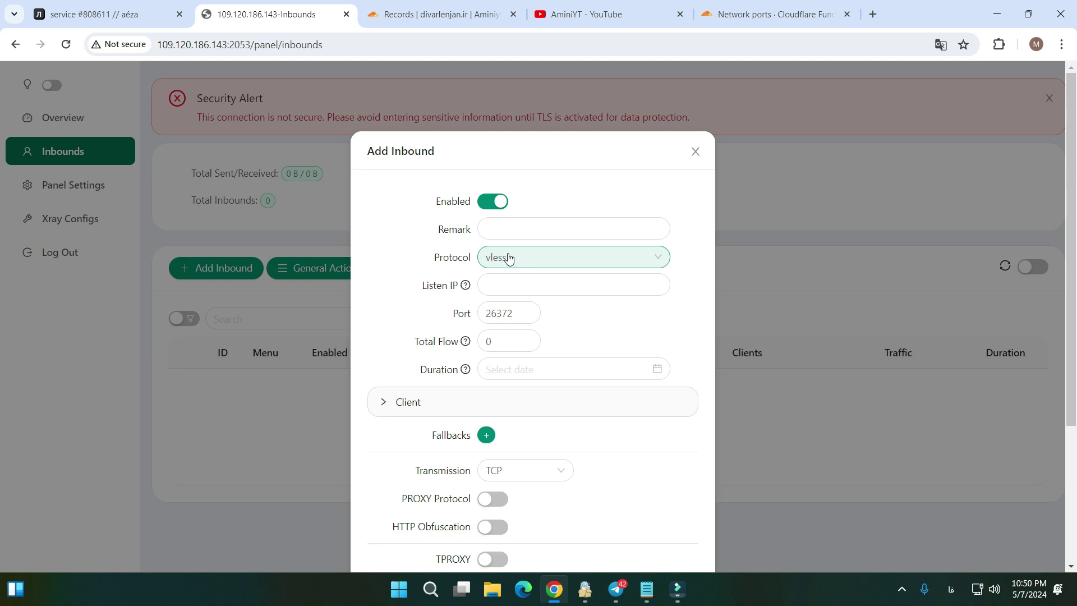
double_click(491, 318)
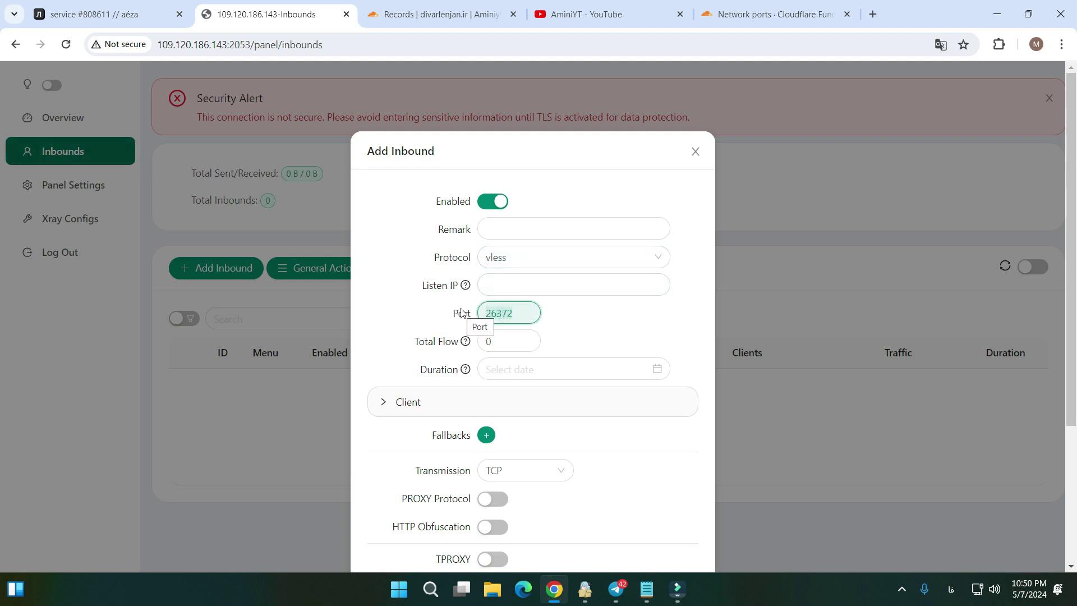
click(817, 8)
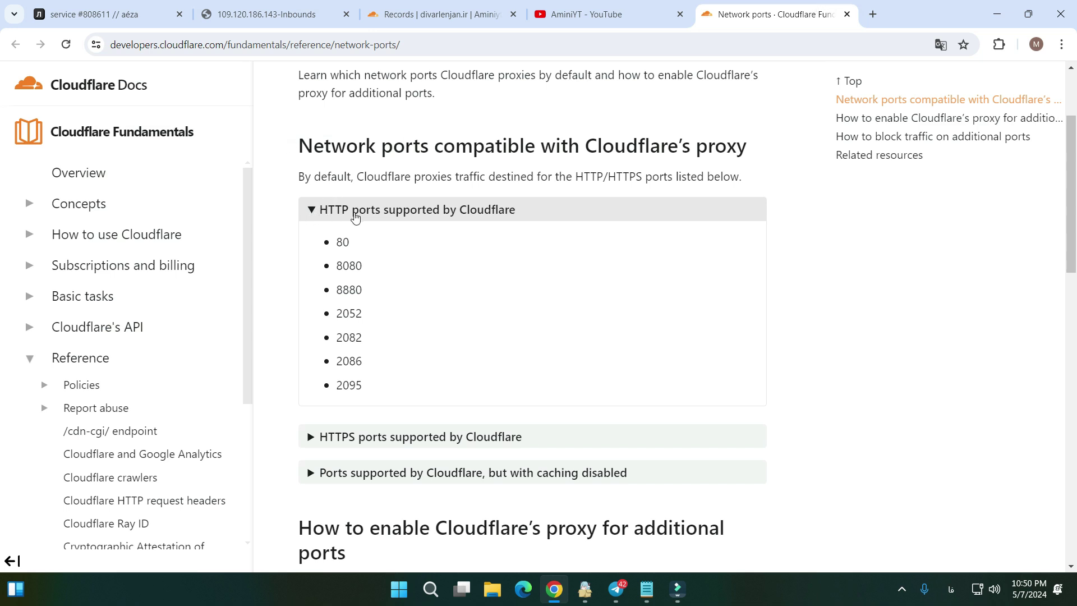
scroll(359, 382, down, 1)
click(335, 367)
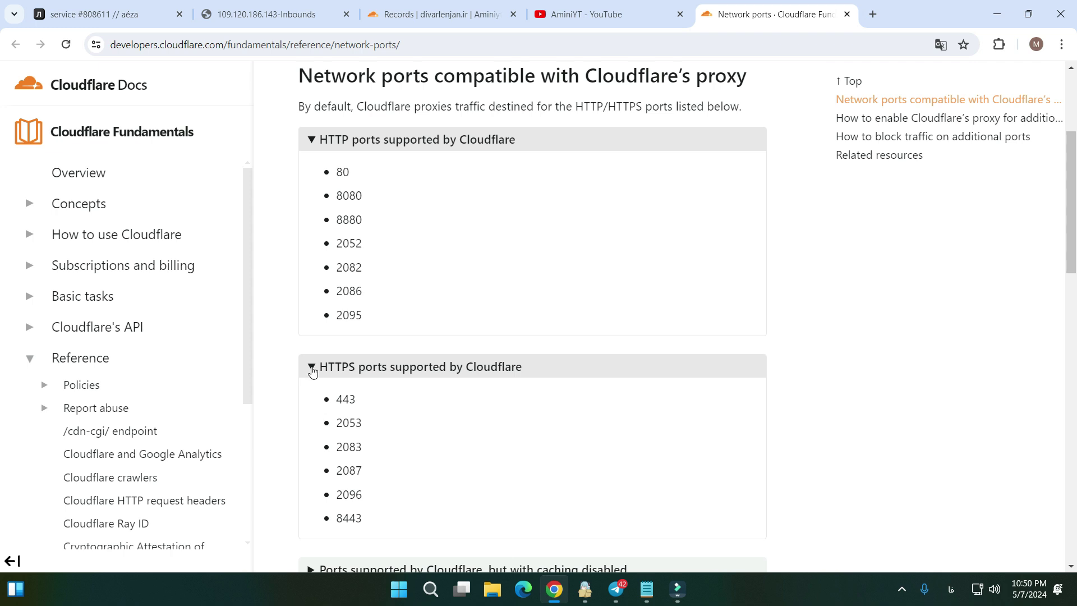
click(312, 368)
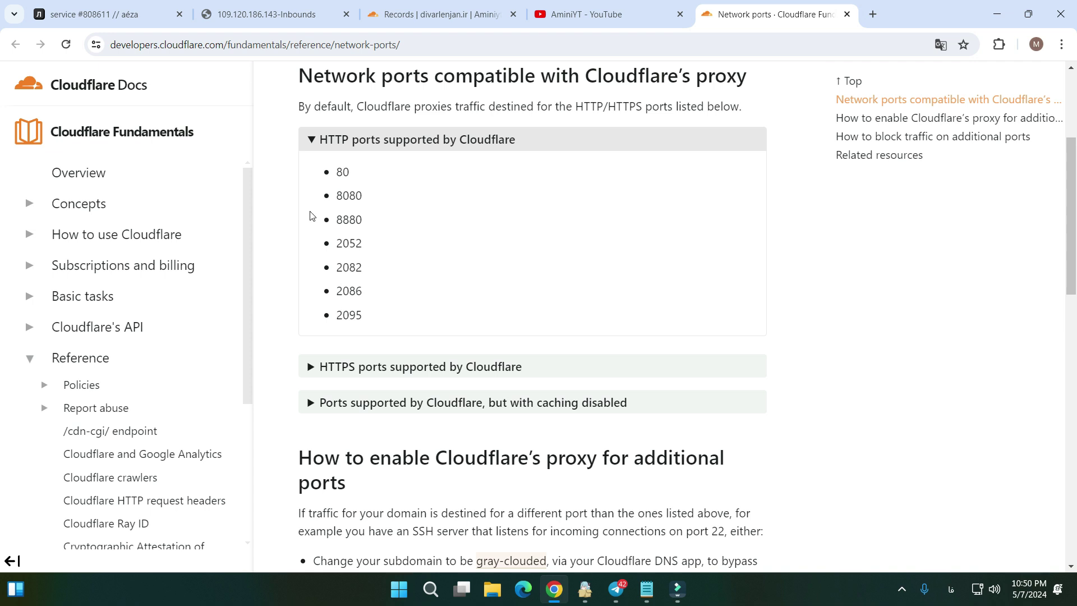
Copy HTTP port 8880 from the Cloudflare documentation and set it as the new inbound's port in the 3X-UI panel
double_click(354, 175)
drag(338, 219, 365, 224)
right_click(356, 223)
click(385, 233)
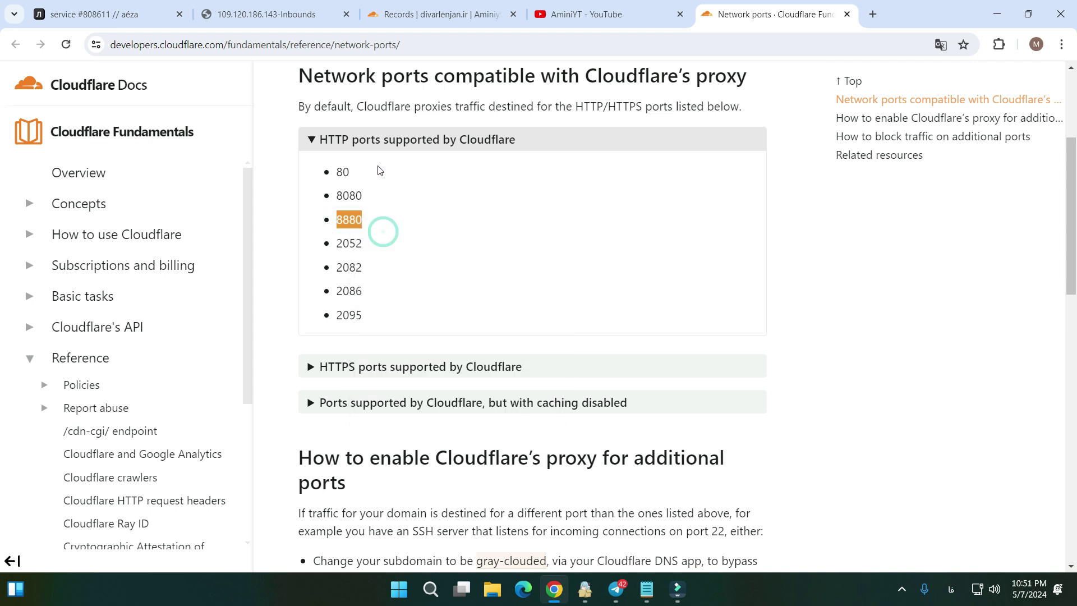
click(303, 14)
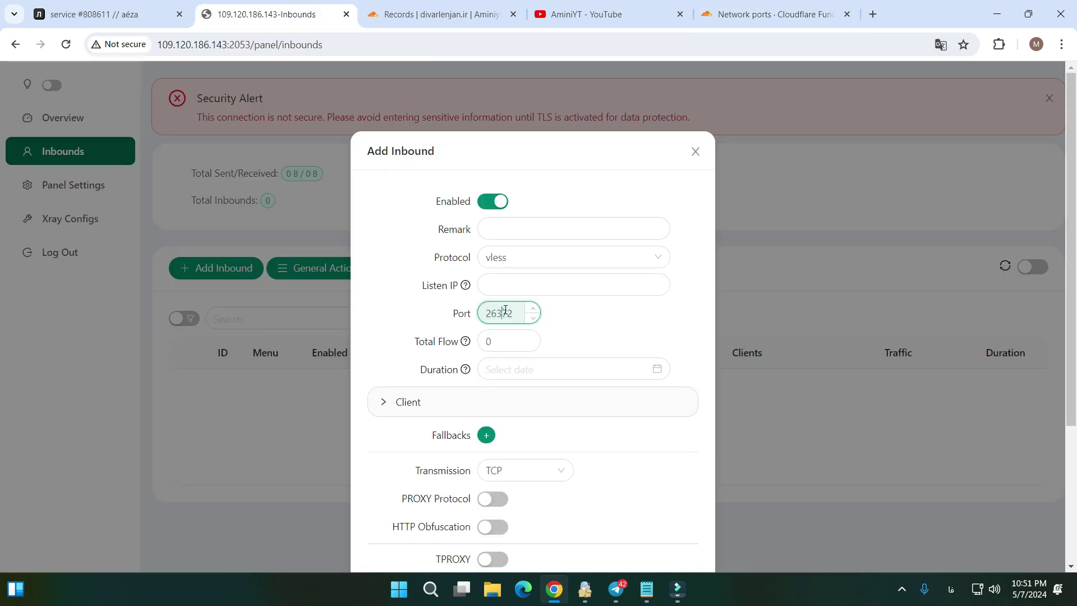
key(ctrl+a)
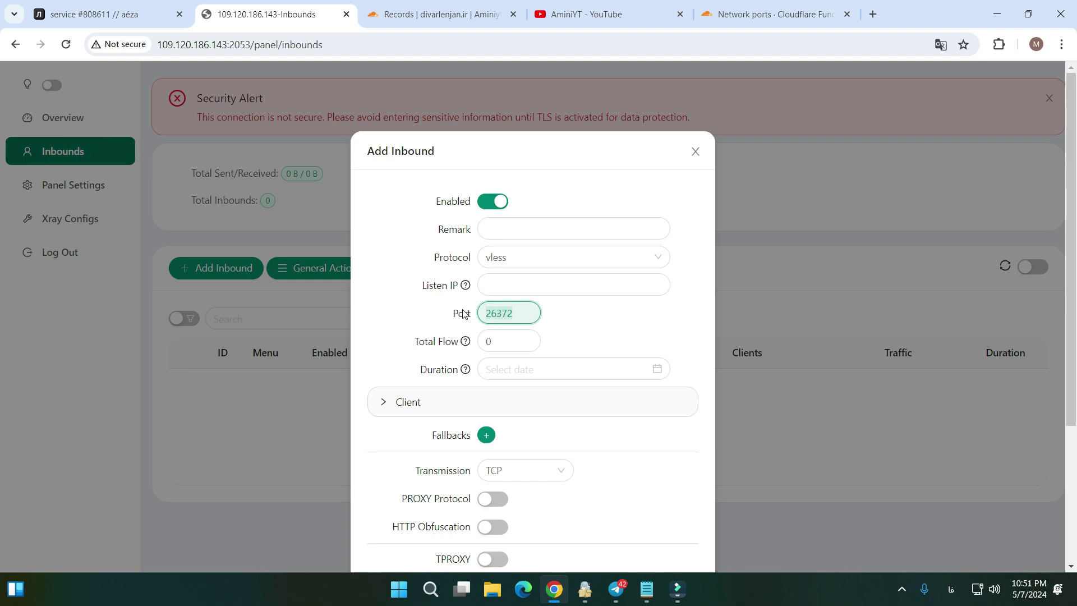
key(ctrl+v)
Set the inbound's transmission to WS
scroll(448, 311, down, 4)
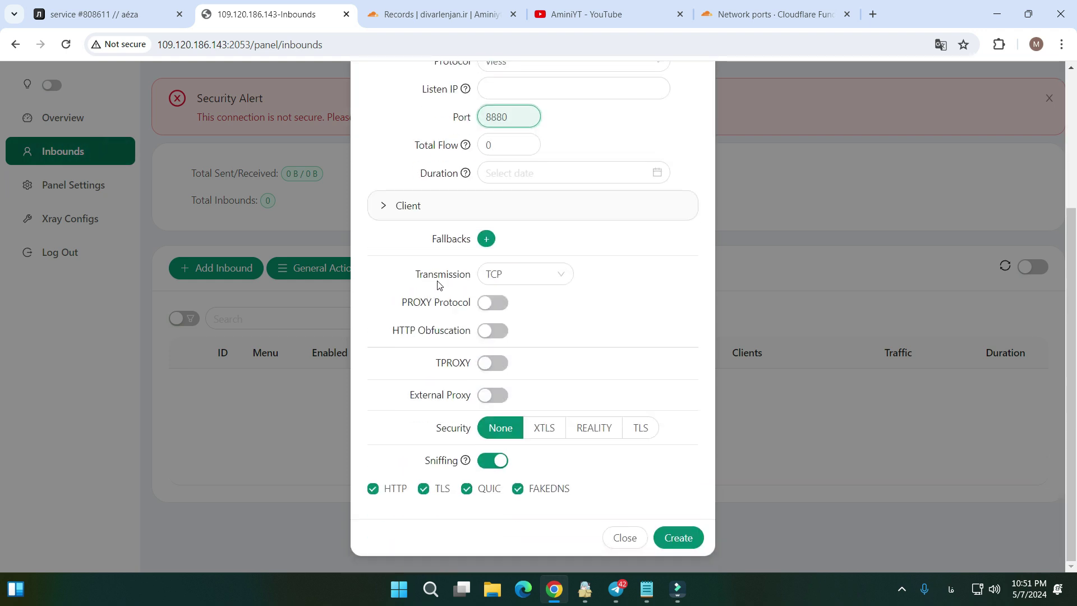
click(497, 275)
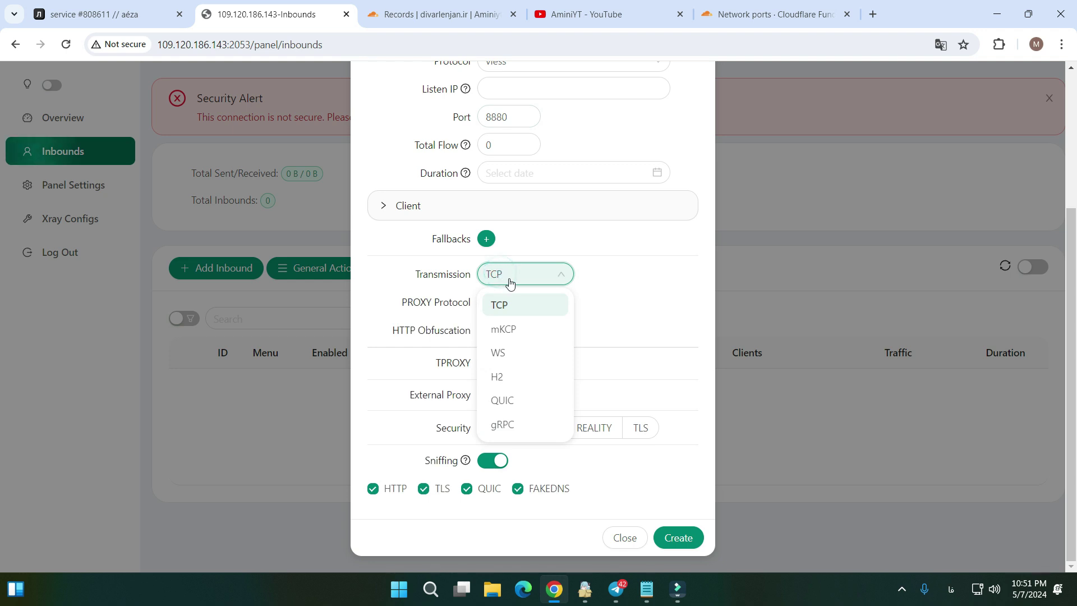
click(508, 354)
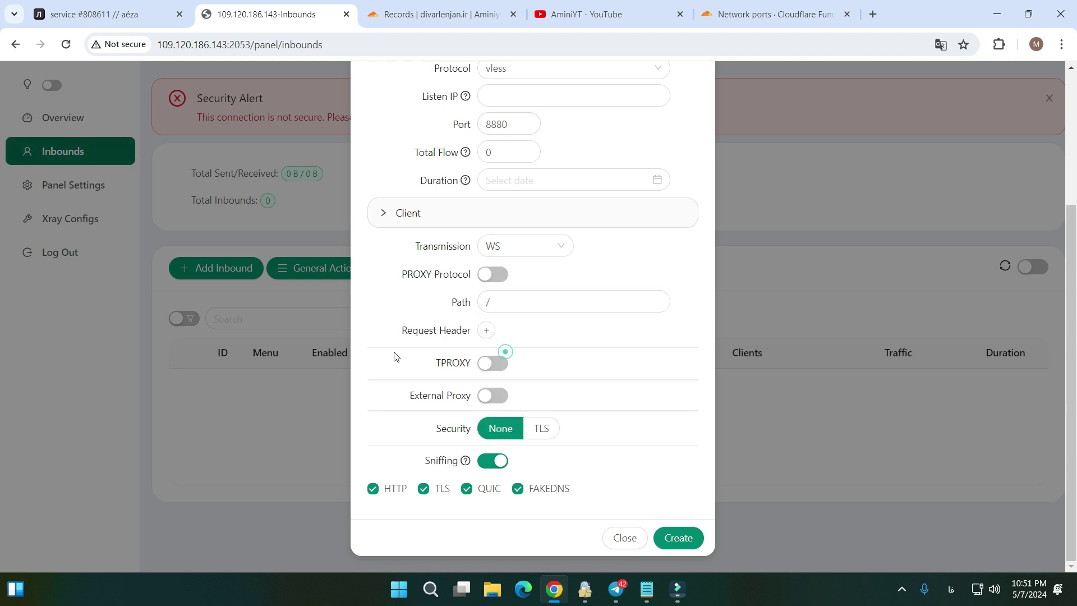
Copy the whole path line starting with /asrnovin-ArV2ray and ending in ?ed=2048 from the mostagiim.txt notes
click(519, 305)
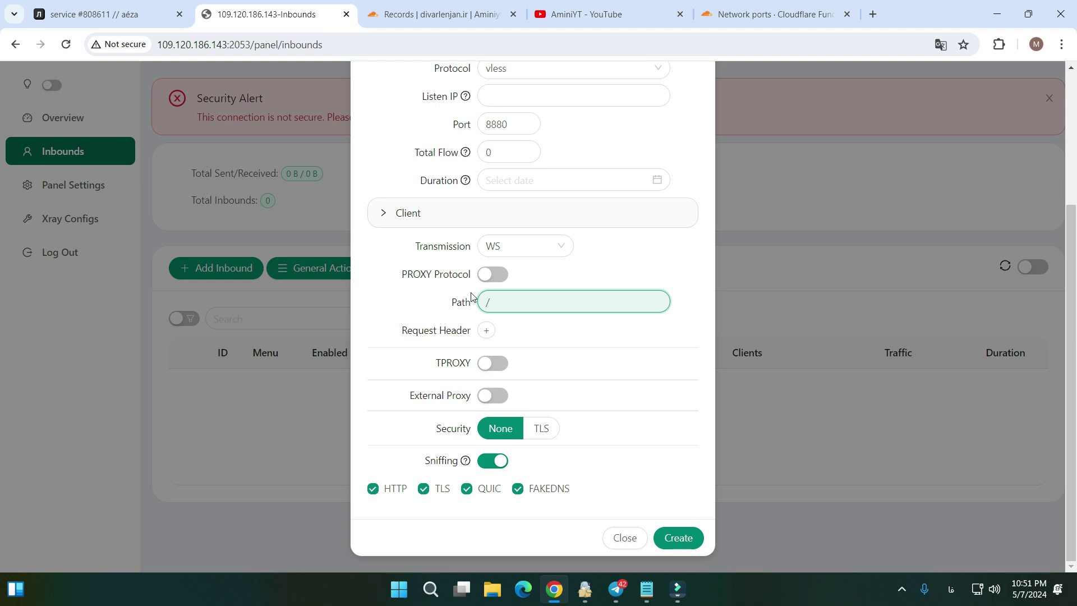
click(647, 589)
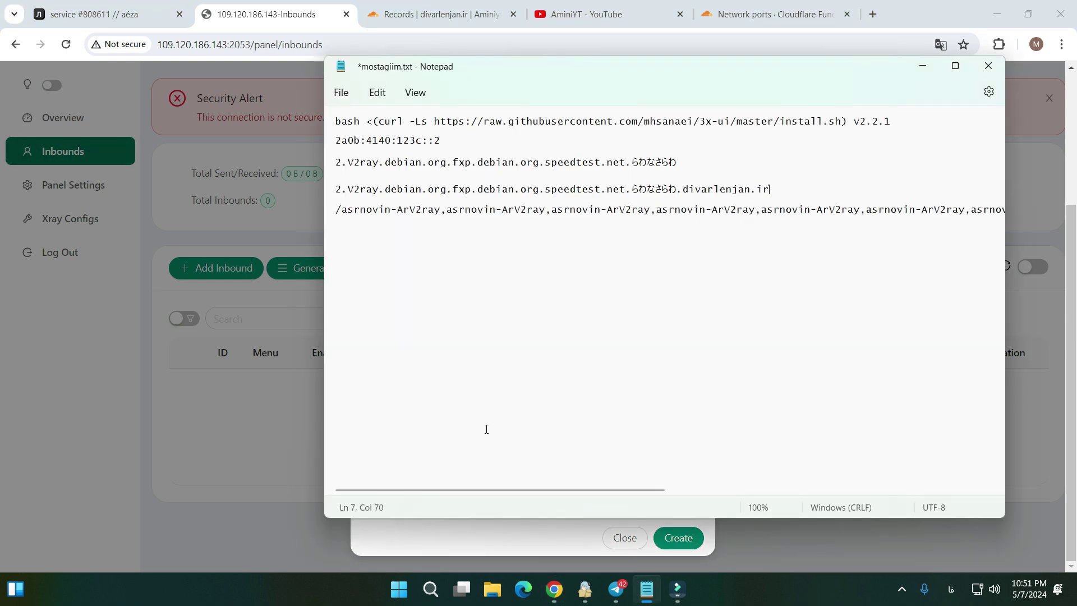
click(338, 212)
triple_click(339, 212)
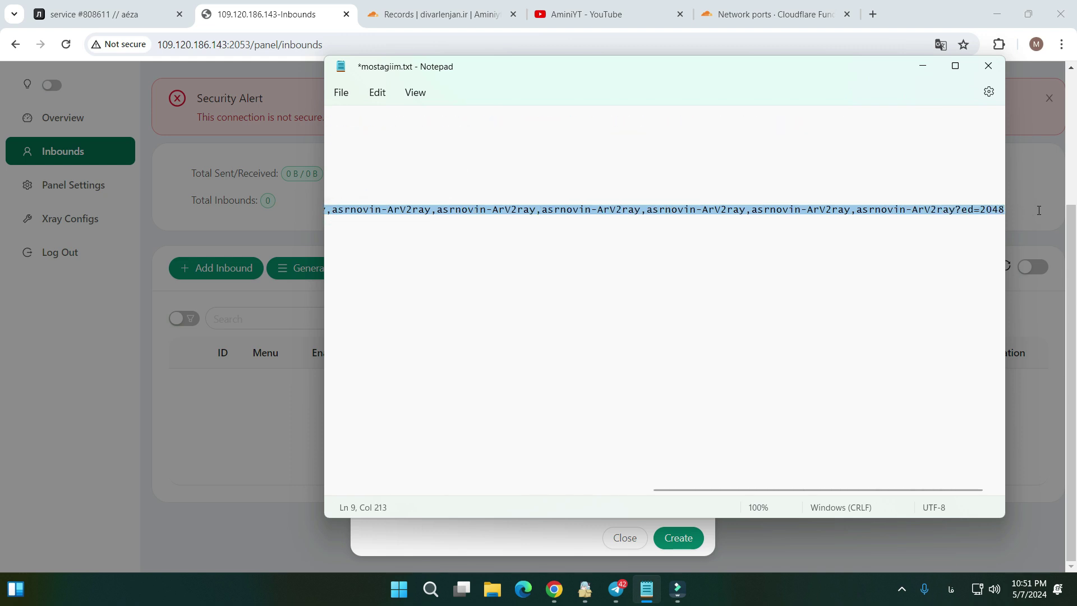
drag(736, 490, 422, 514)
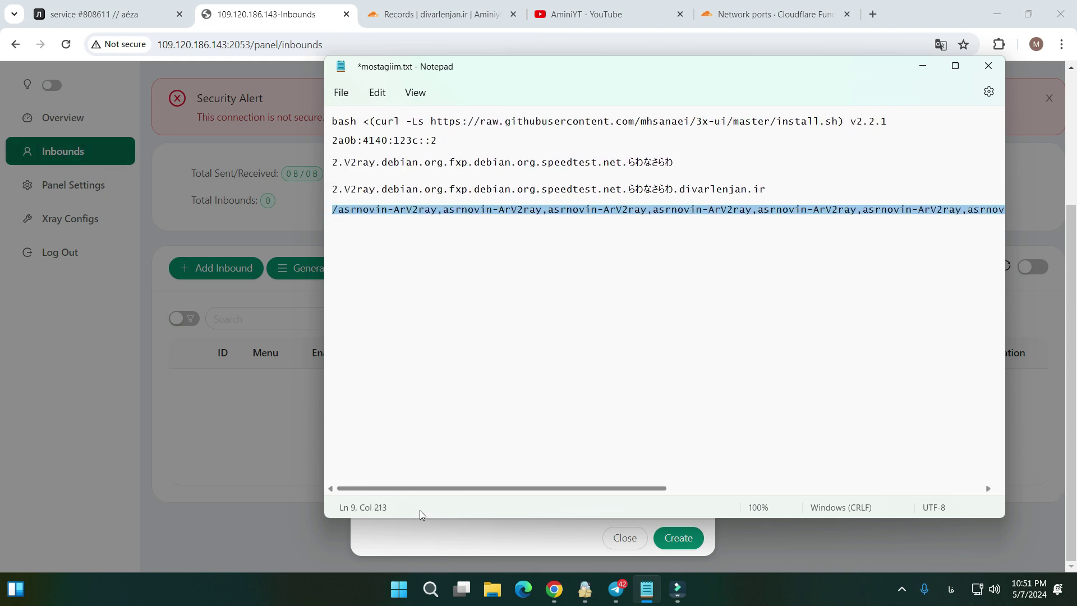
click(341, 212)
triple_click(338, 211)
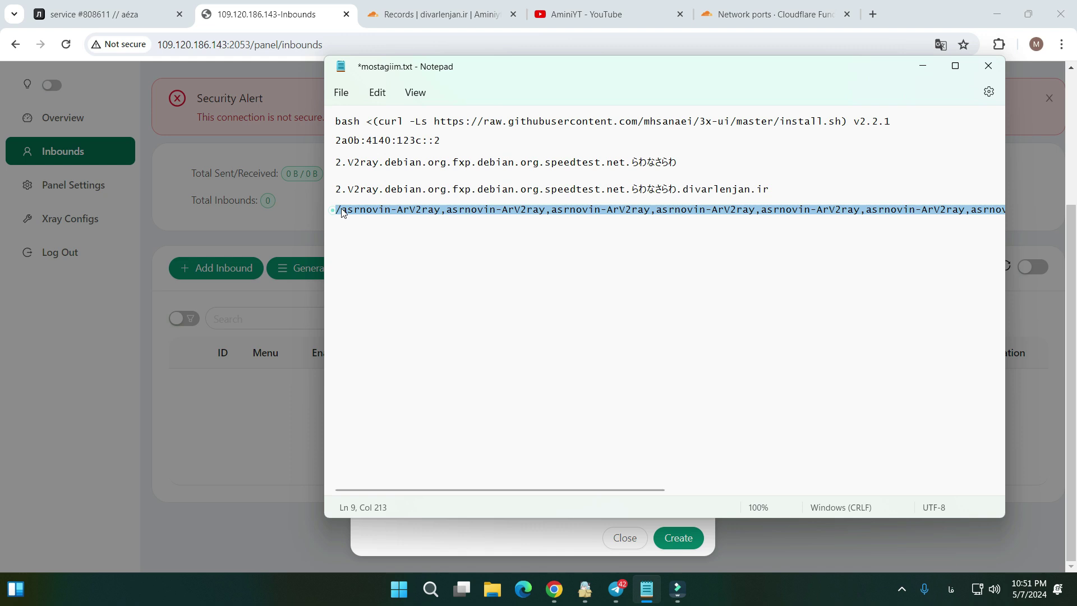
right_click(371, 210)
click(410, 283)
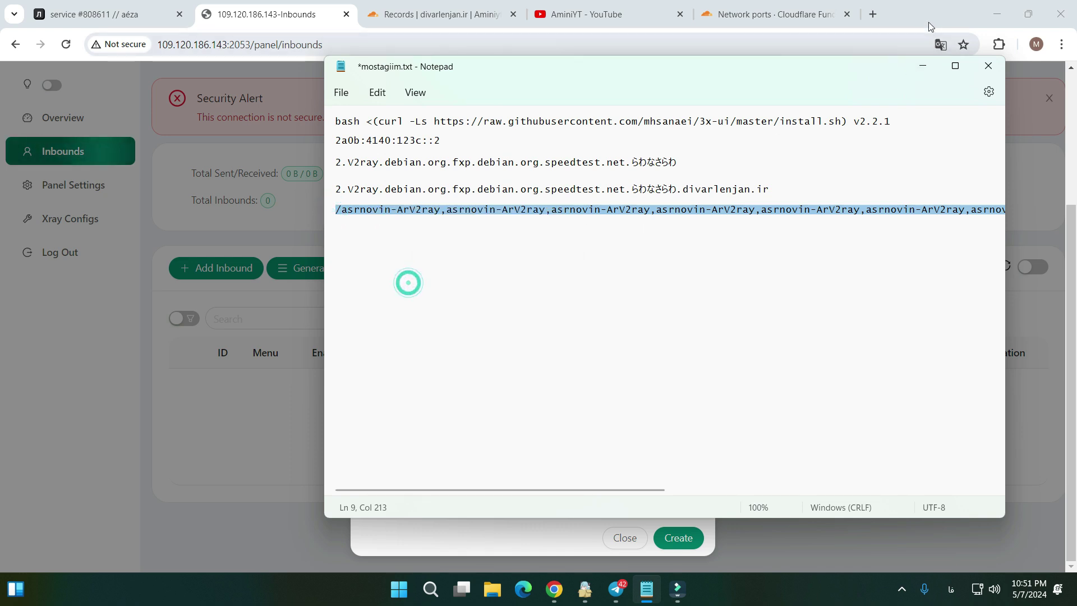
click(923, 65)
Replace the inbound's WS path with the copied /asrnovin-ArV2ray string ending in ?ed=2048
key(ctrl+a)
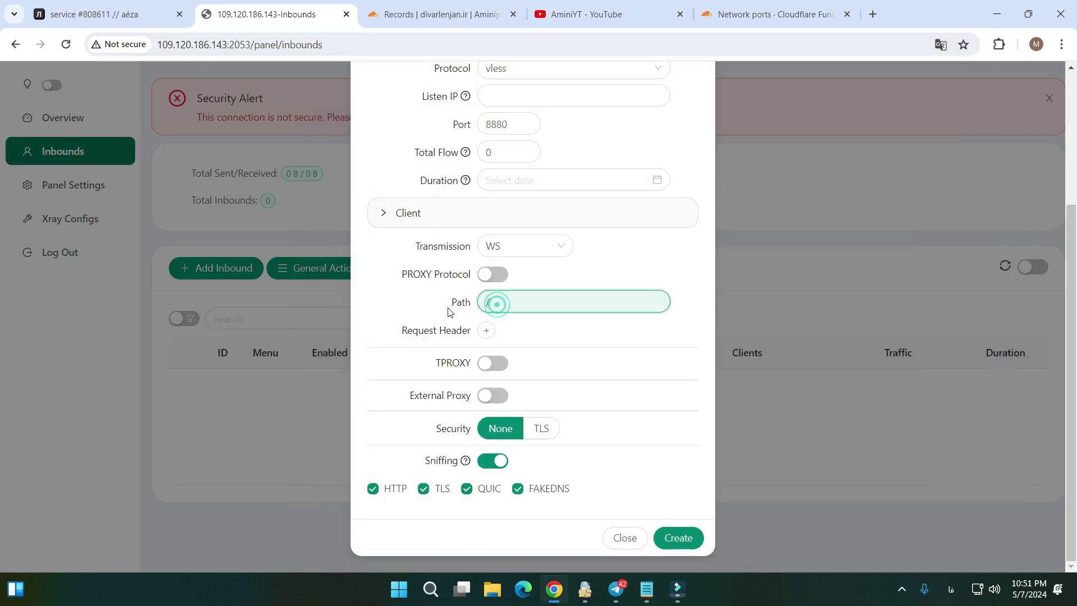
key(BackSpace)
right_click(503, 298)
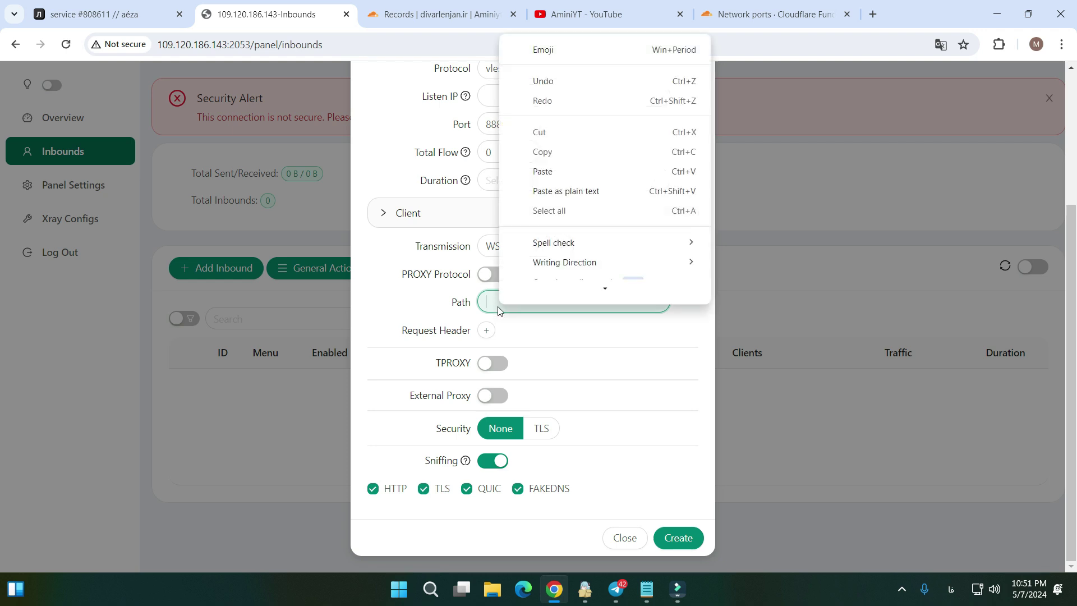
click(550, 178)
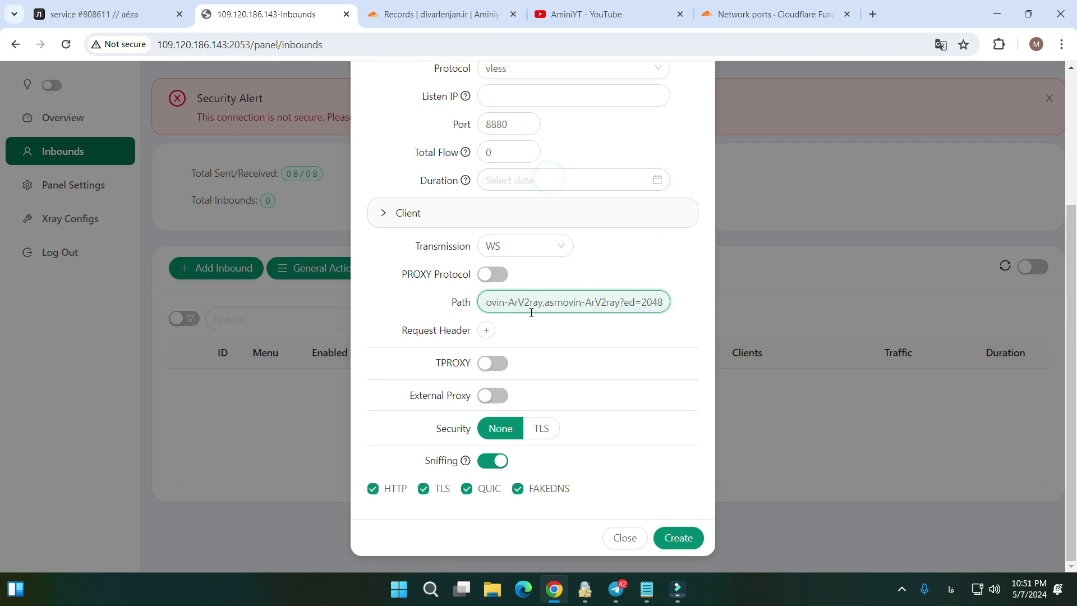
click(437, 336)
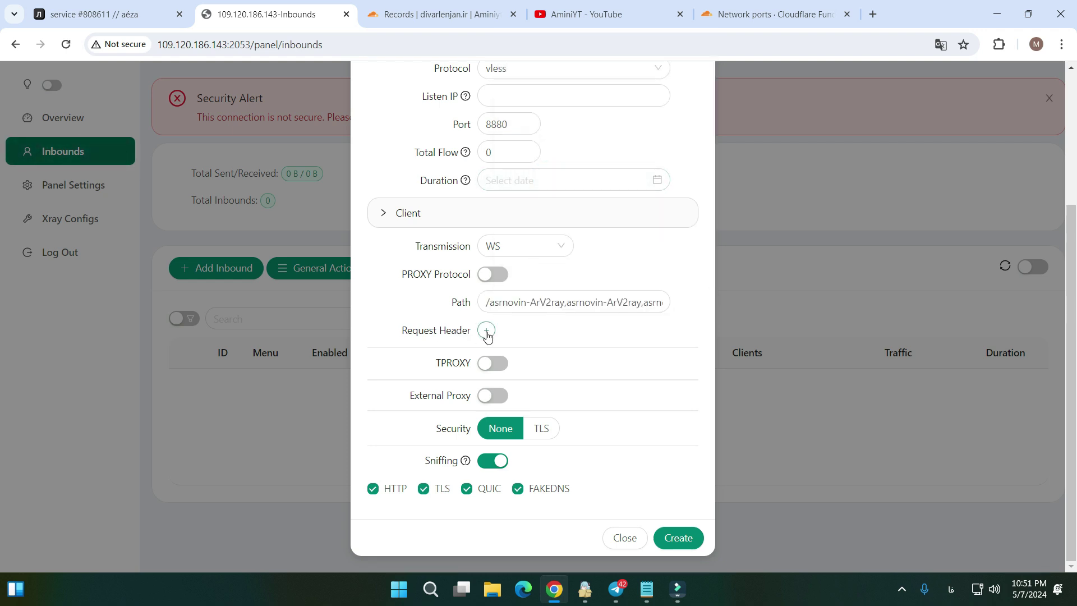
Add a Host request header to the inbound's WS settings
click(487, 331)
click(440, 357)
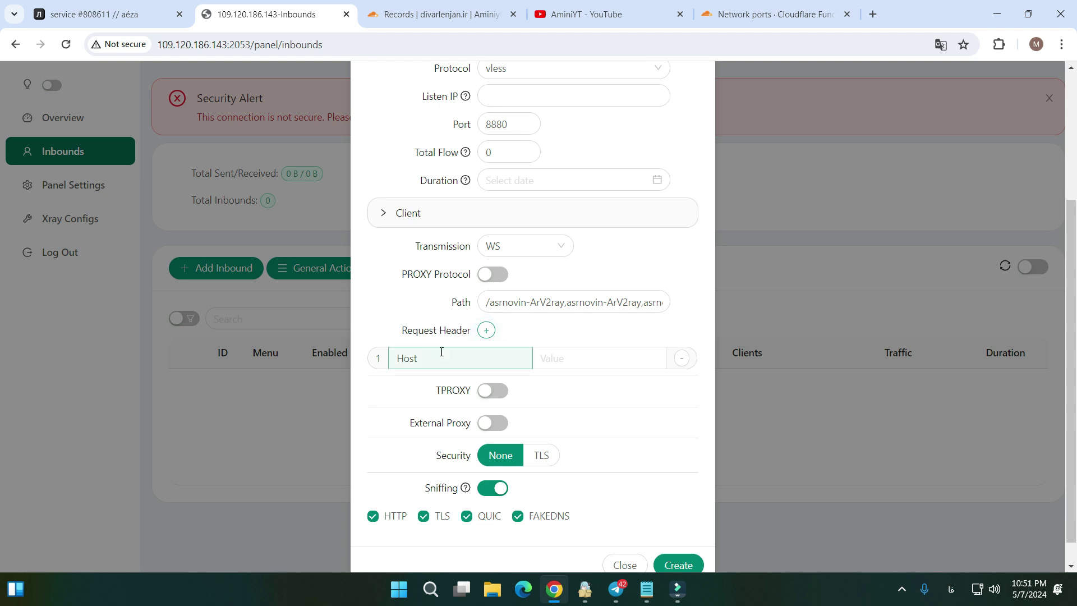
click(568, 361)
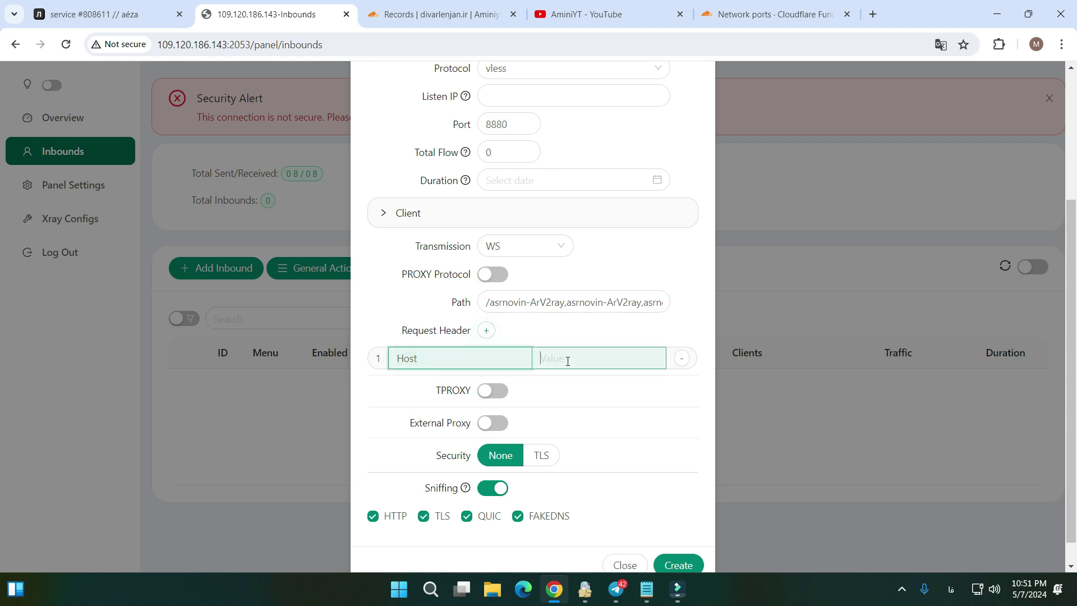
Paste the full hostname ending in .divarlenjan.ir from the mostagiim.txt notes as the Host header value and create the inbound
click(647, 589)
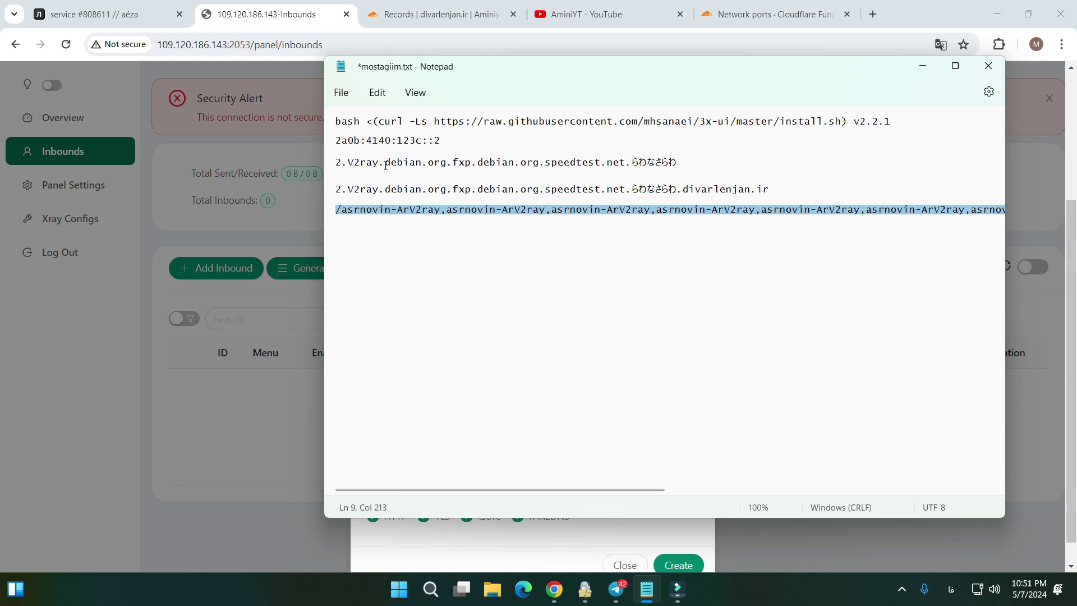
drag(771, 190, 336, 192)
right_click(340, 193)
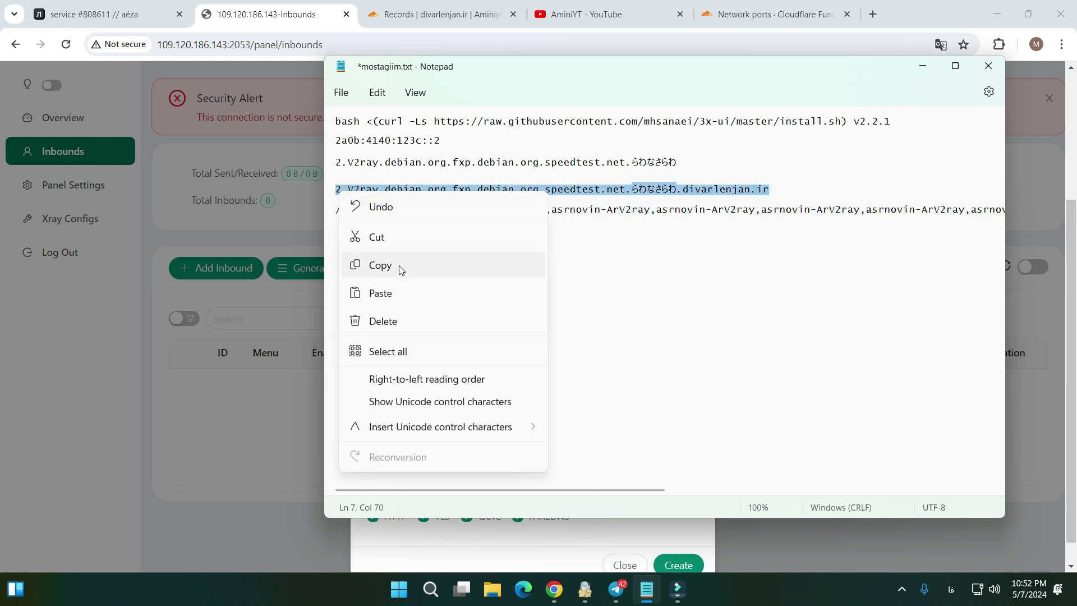
click(402, 268)
key(alt+Tab)
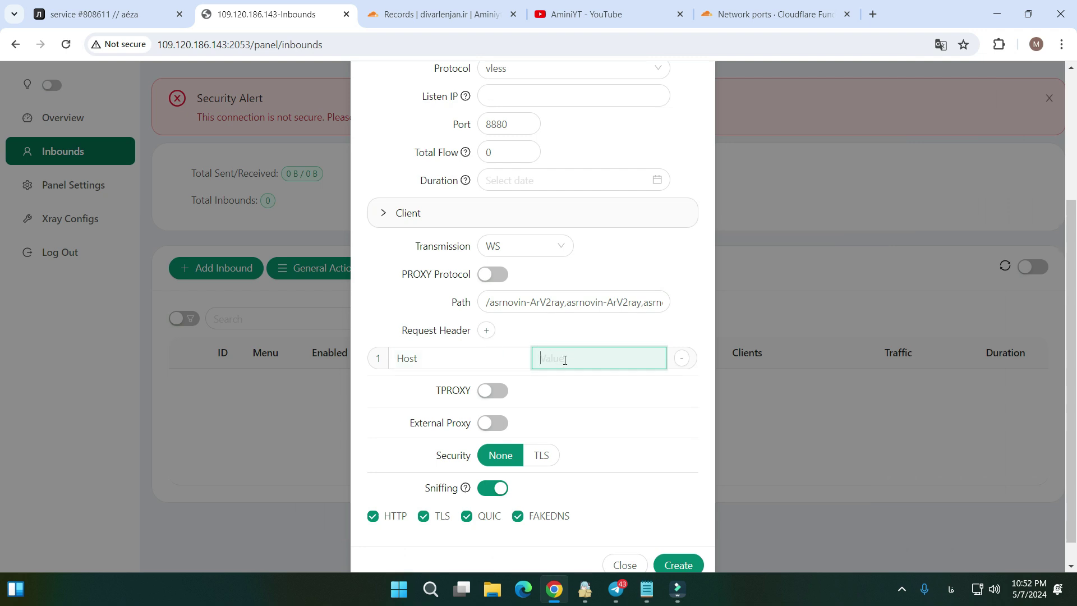
key(ctrl+v)
scroll(595, 498, down, 1)
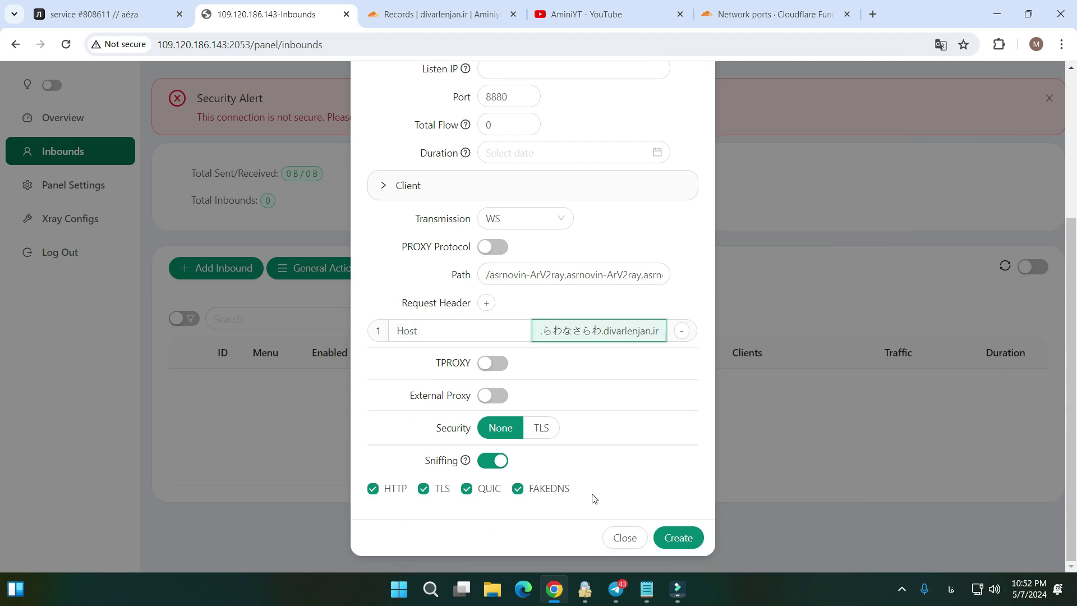
click(668, 537)
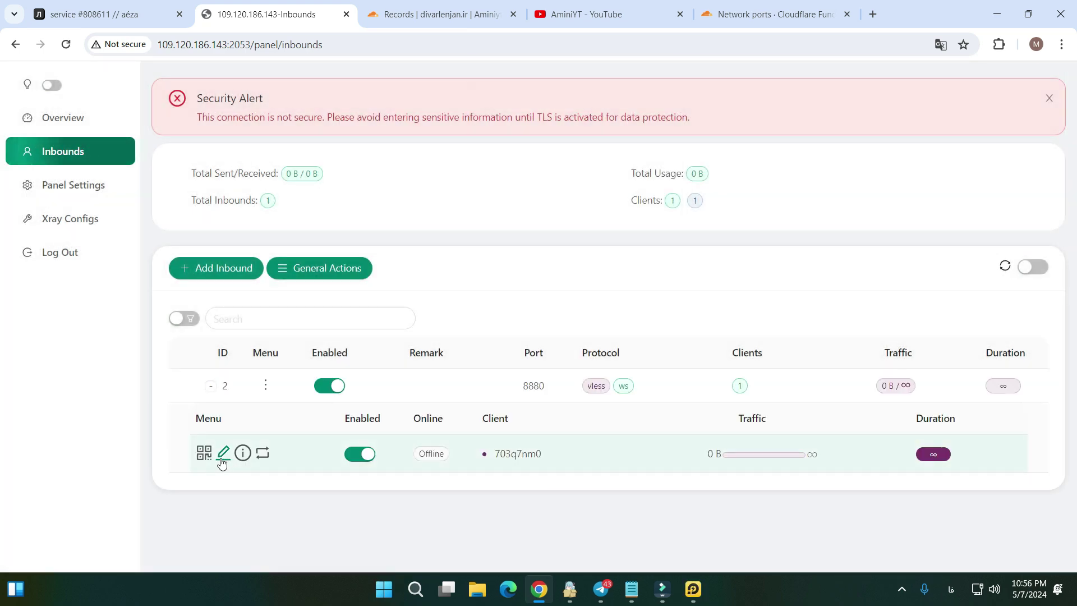
Copy the new client's config through its QR code and import it from the clipboard into the v2ray app in the Android emulator
click(204, 453)
click(507, 320)
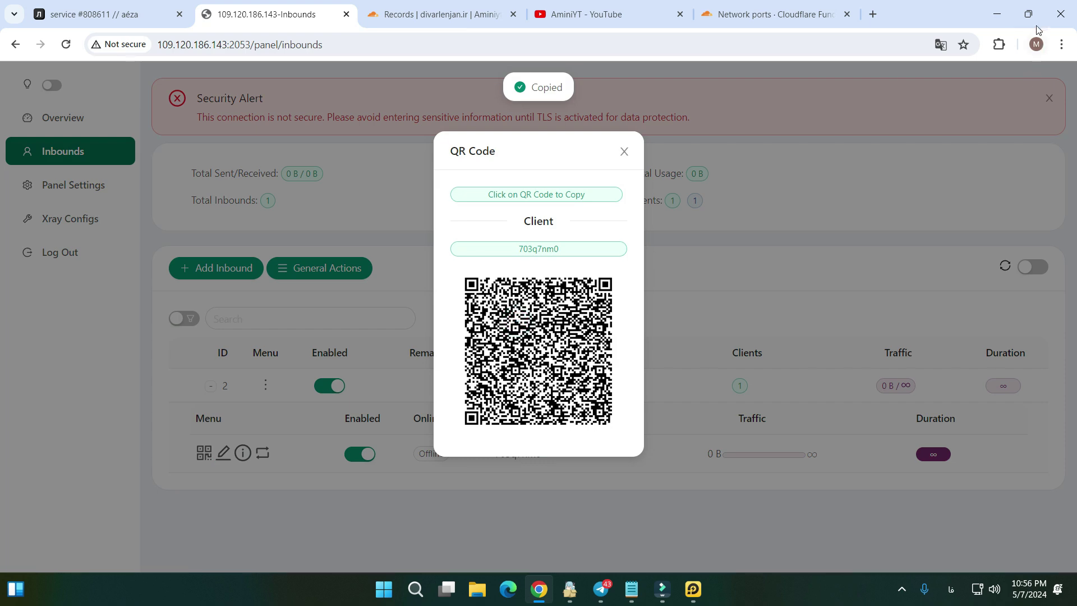
click(996, 14)
click(694, 589)
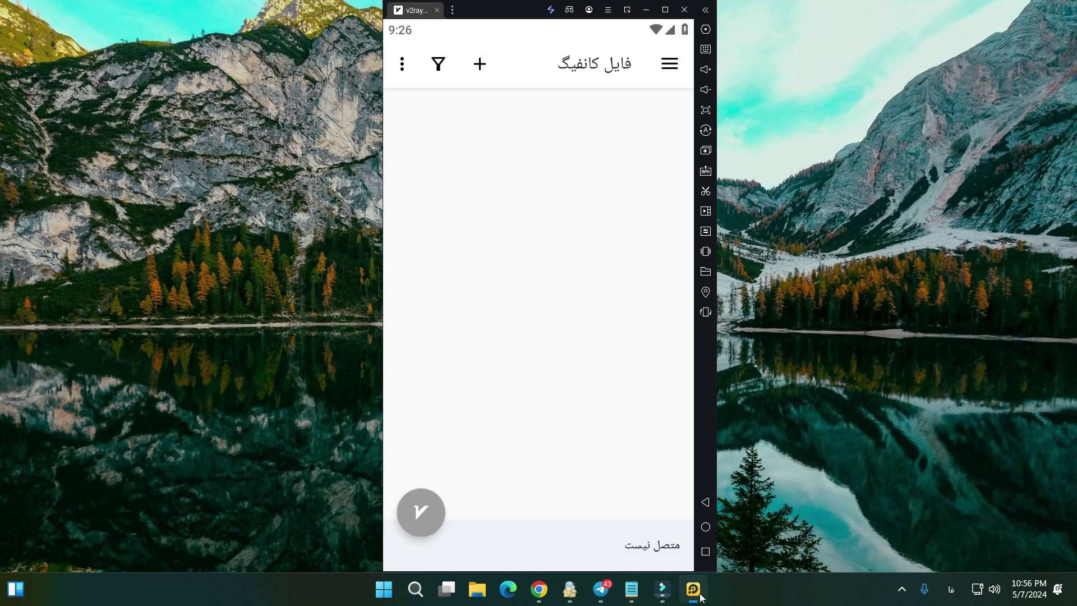
click(480, 66)
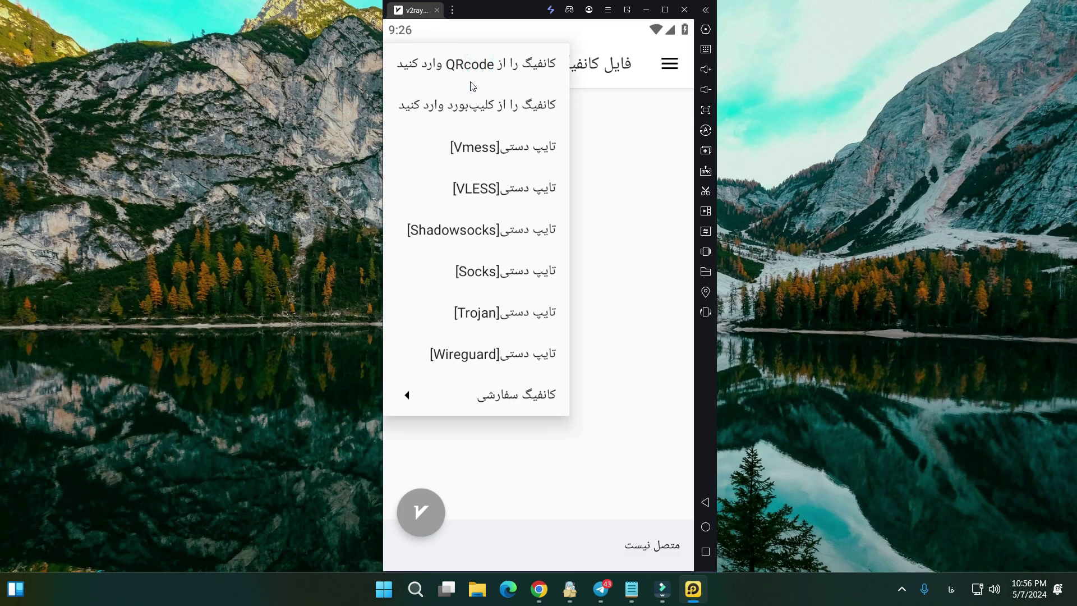
click(465, 100)
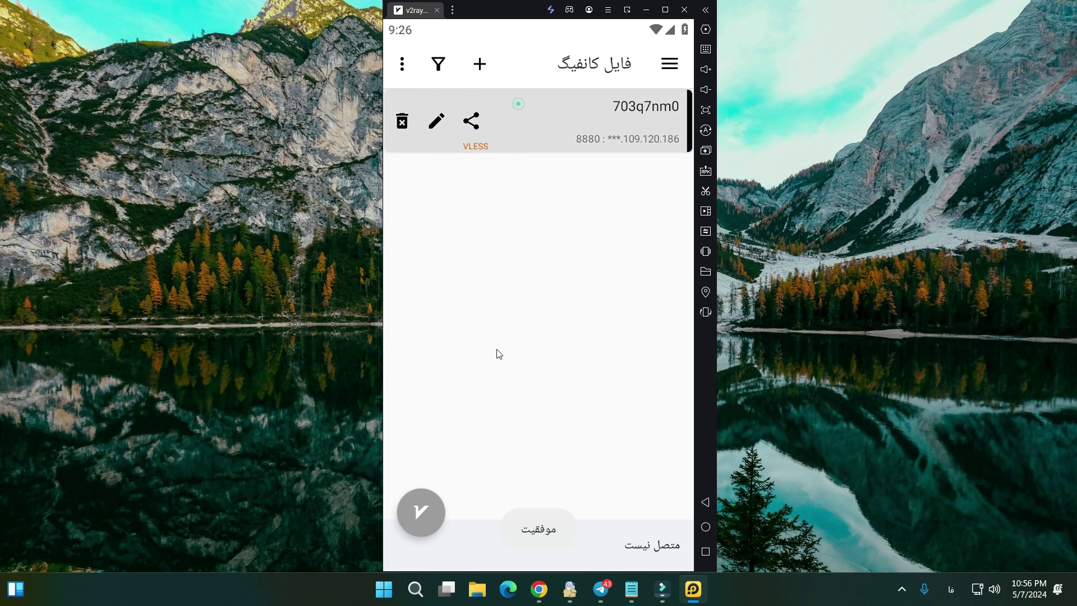
Connect with the imported VLESS config, test the connection, and disconnect
click(427, 513)
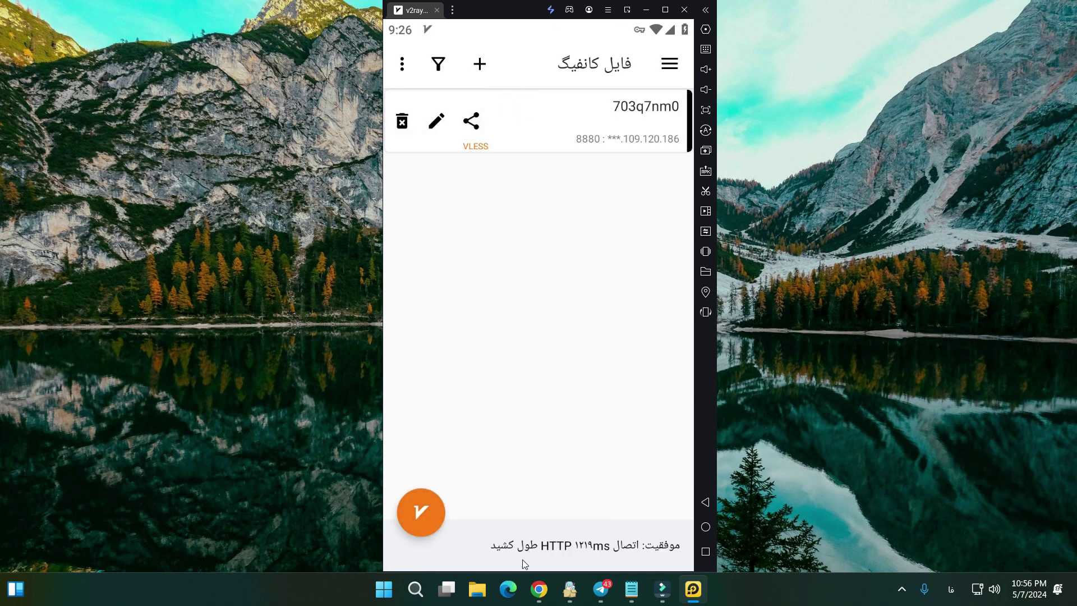
click(523, 560)
click(523, 560)
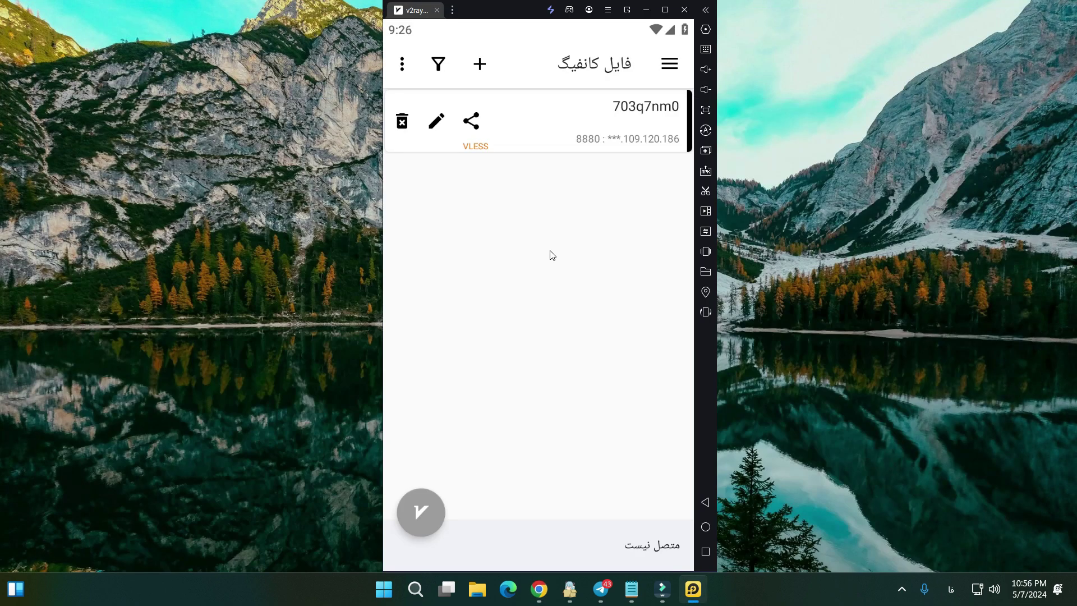
Check the imported config's address in v2ray, and enable External Proxy on the port 8880 inbound in the browser's 3X-UI panel
click(445, 127)
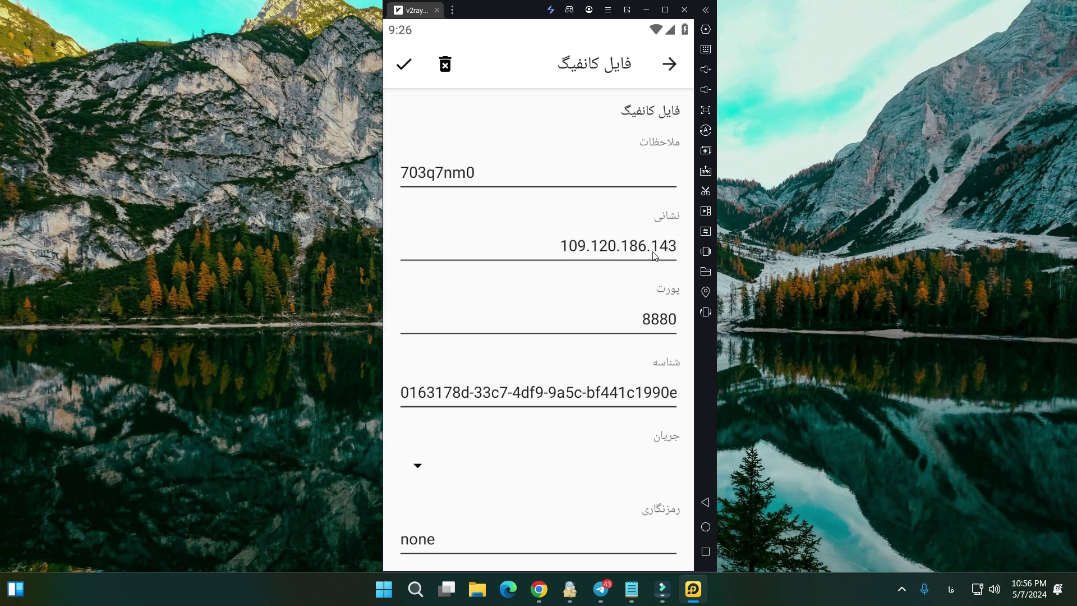
click(705, 502)
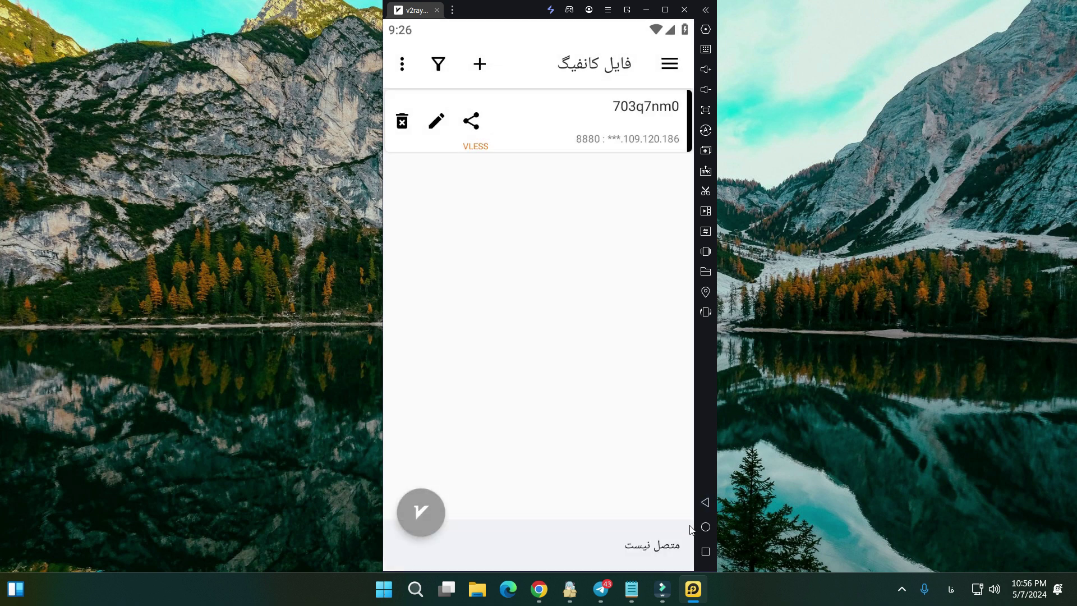
click(540, 596)
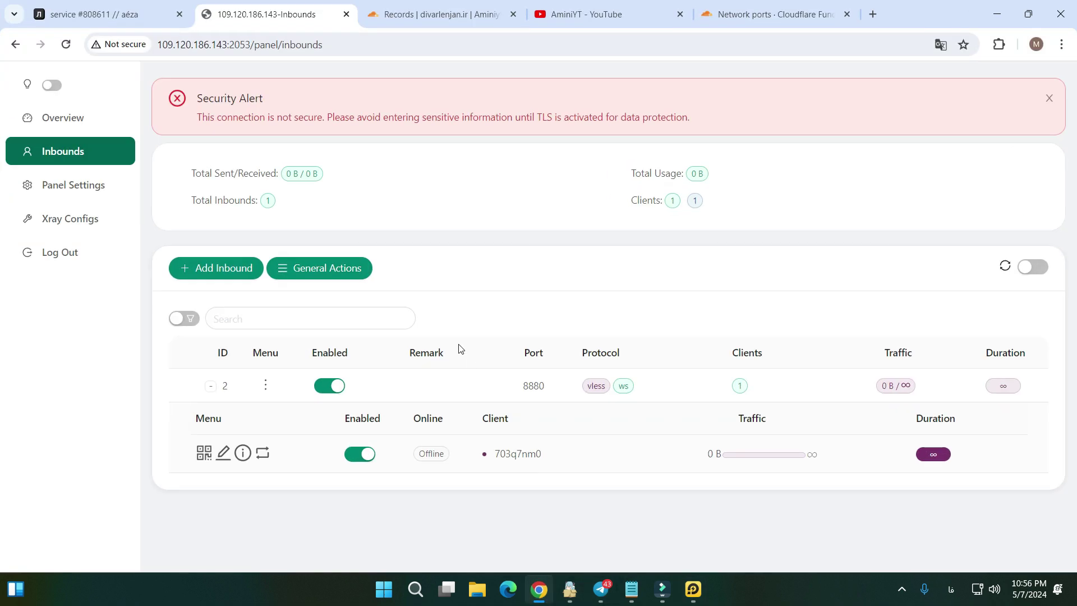
click(266, 386)
click(300, 145)
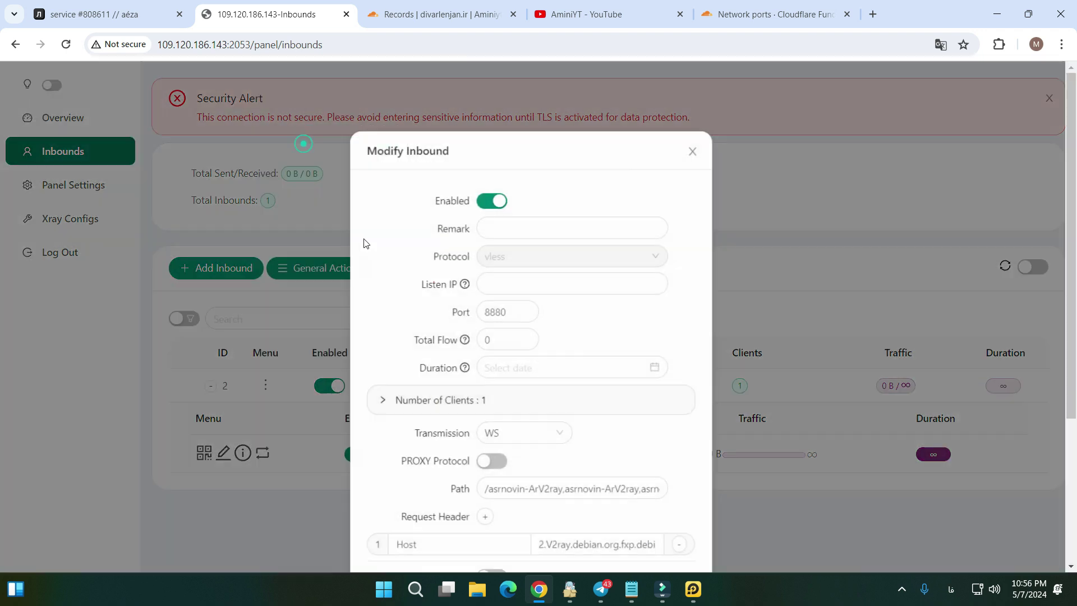
scroll(447, 360, down, 4)
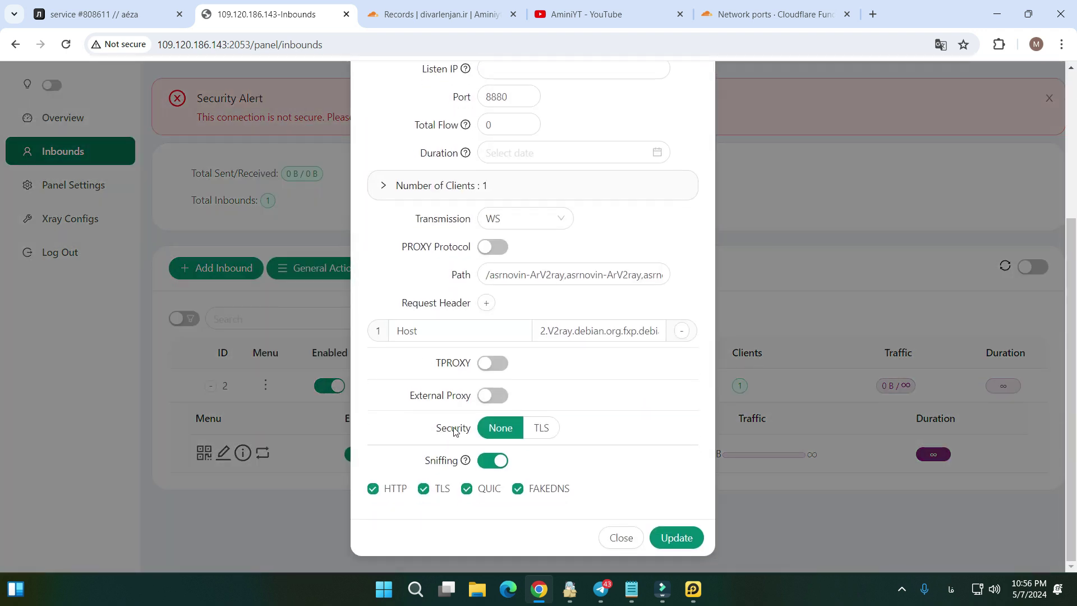
click(495, 396)
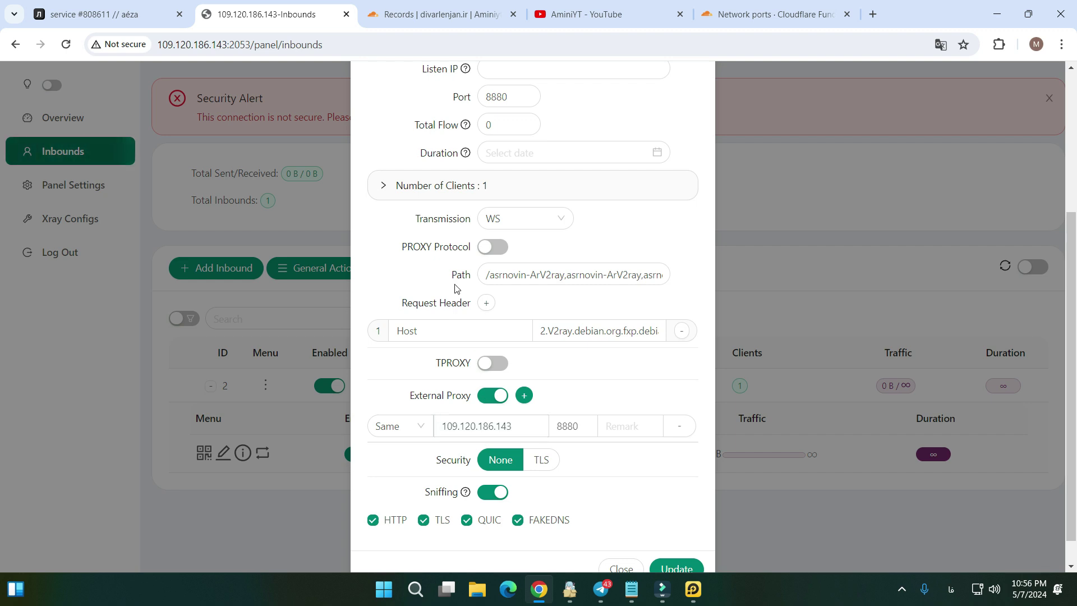
Replace the External Proxy address with the full hostname ending in .divarlenjan.ir from the mostagiim.txt notes and update the inbound
click(631, 589)
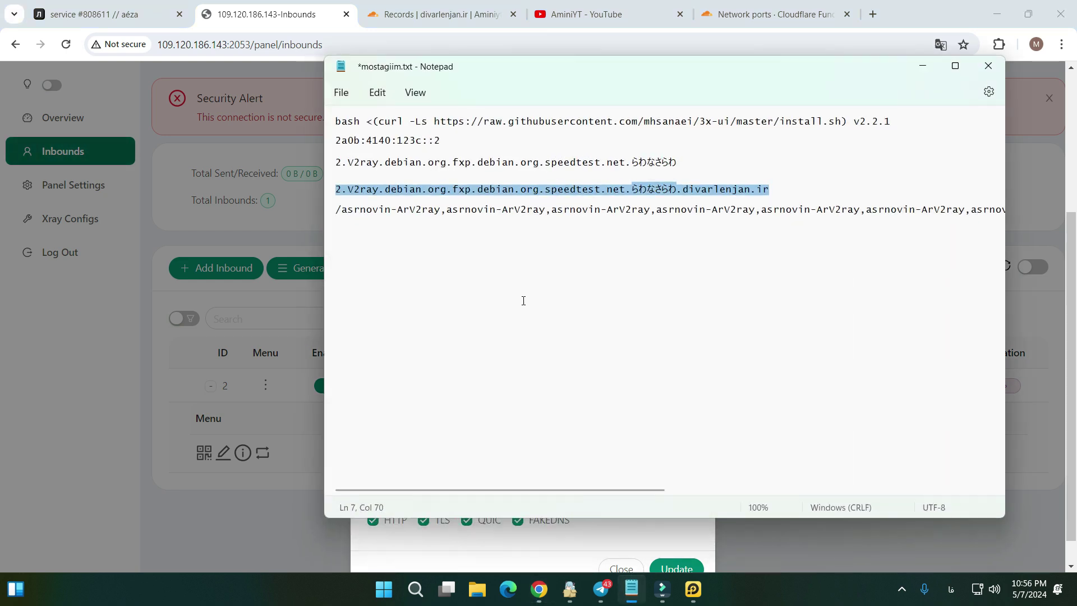
right_click(362, 194)
click(392, 264)
click(923, 66)
double_click(530, 433)
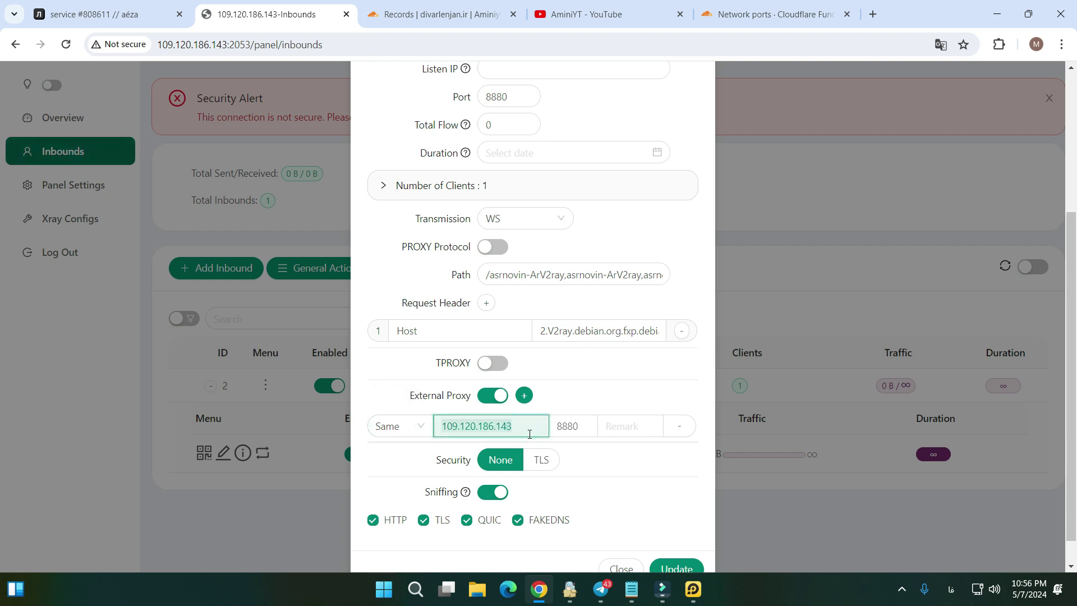
key(ctrl+v)
scroll(654, 524, down, 1)
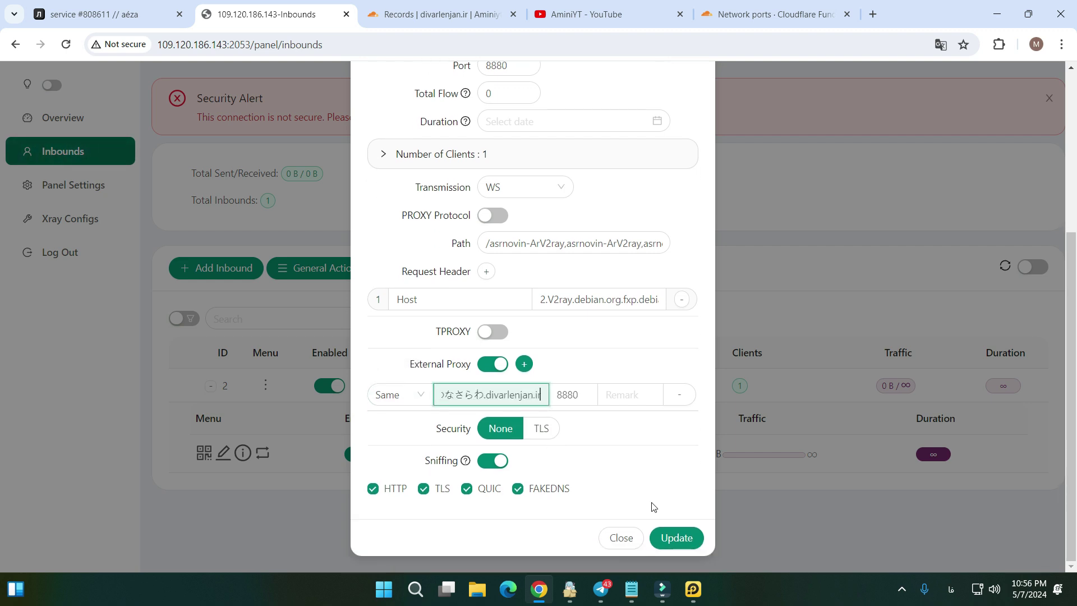
click(663, 538)
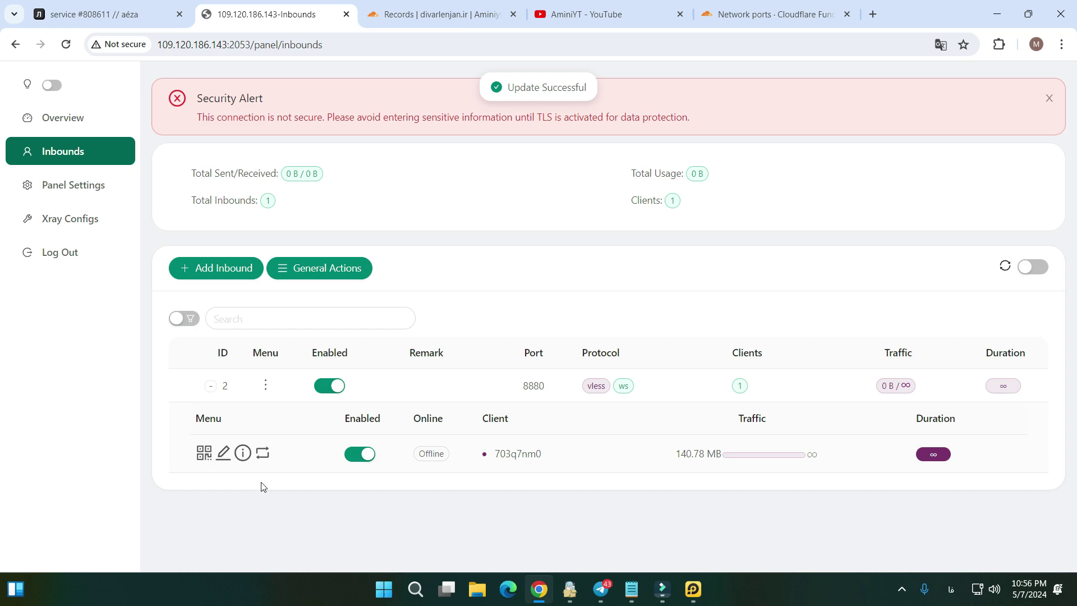
Copy the client's updated config through its QR code and import it from the clipboard into v2ray in the emulator
click(203, 452)
click(488, 374)
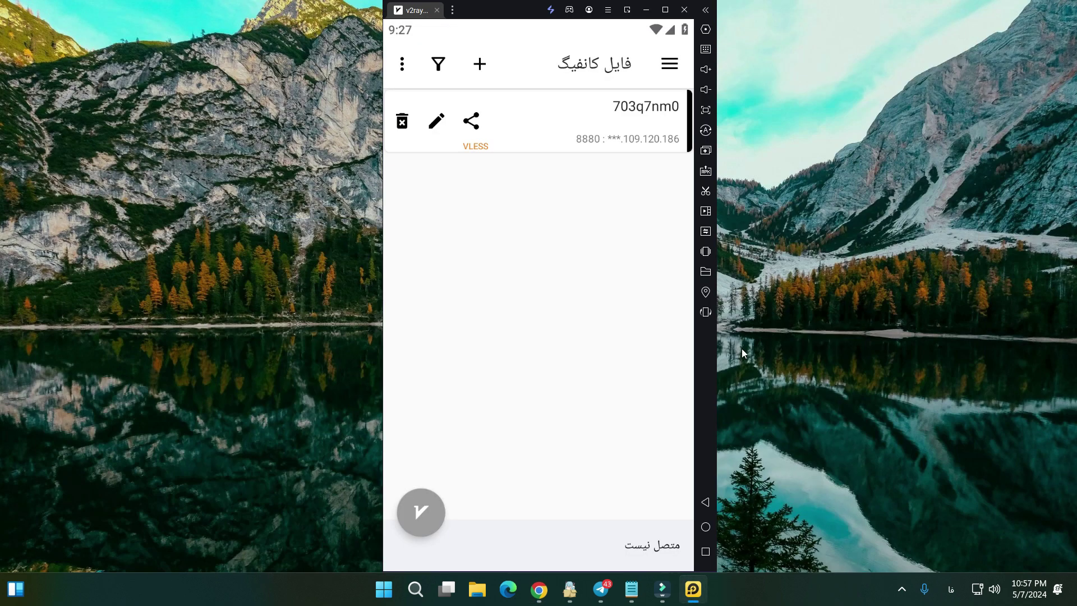
click(483, 71)
click(490, 117)
Return to the browser, review the full hostname in the mostagiim.txt notes, and close the client's QR code
click(537, 594)
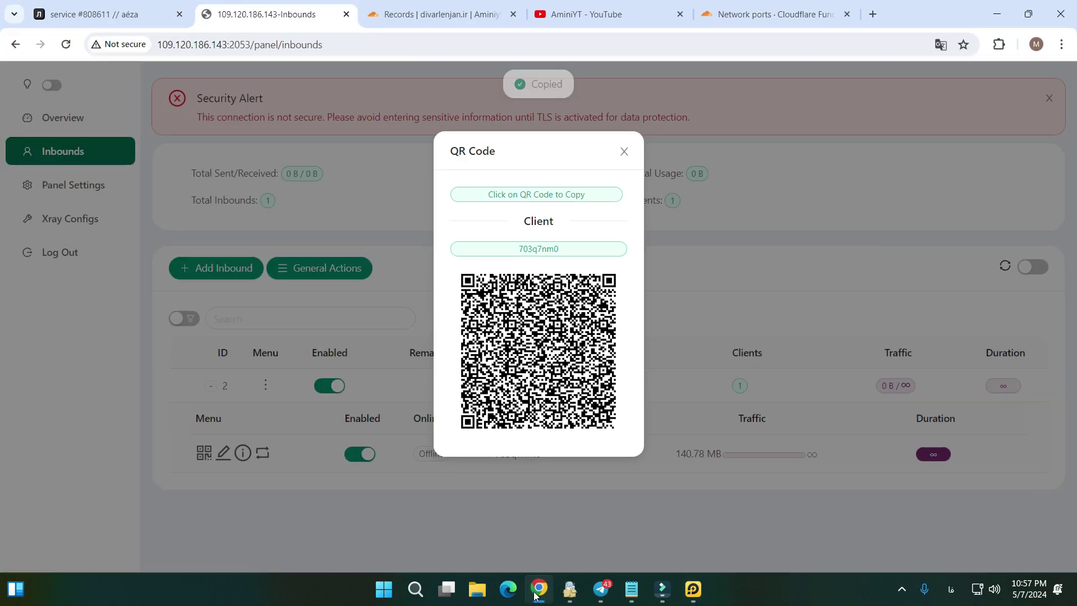
click(632, 589)
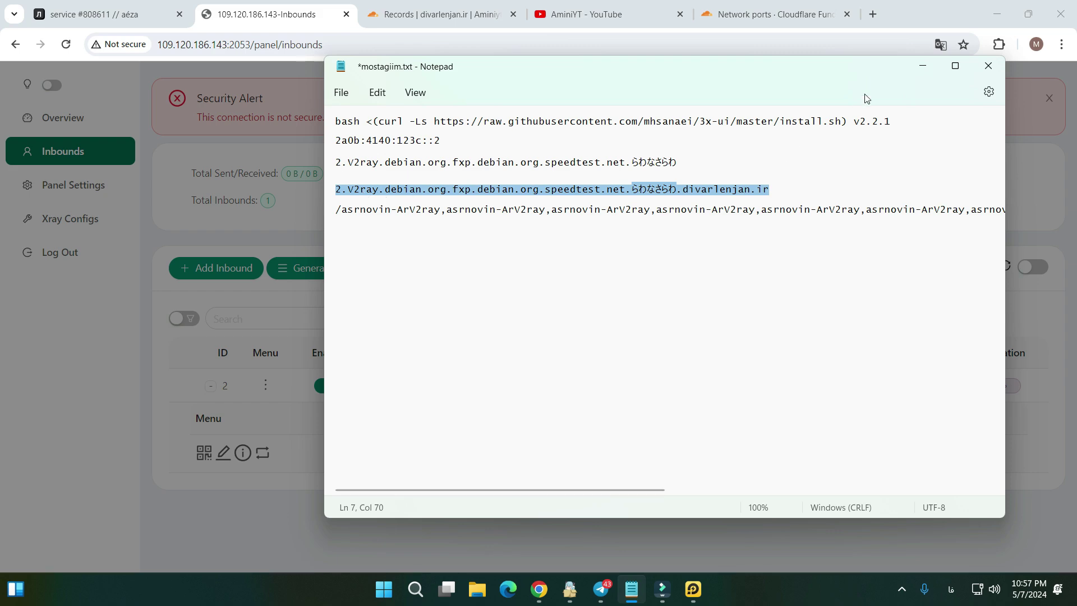
click(923, 66)
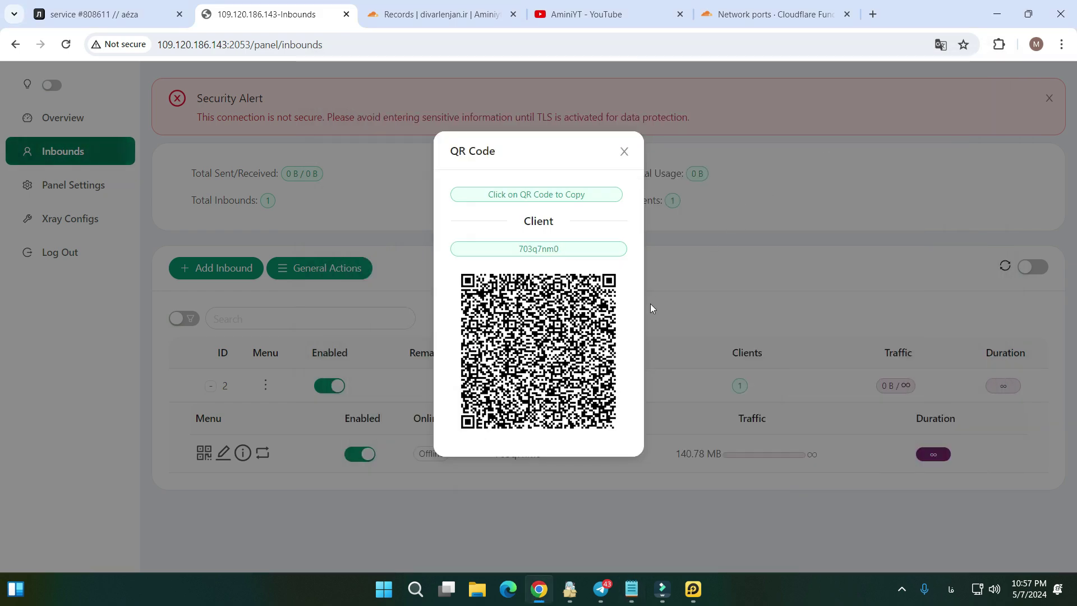
click(461, 493)
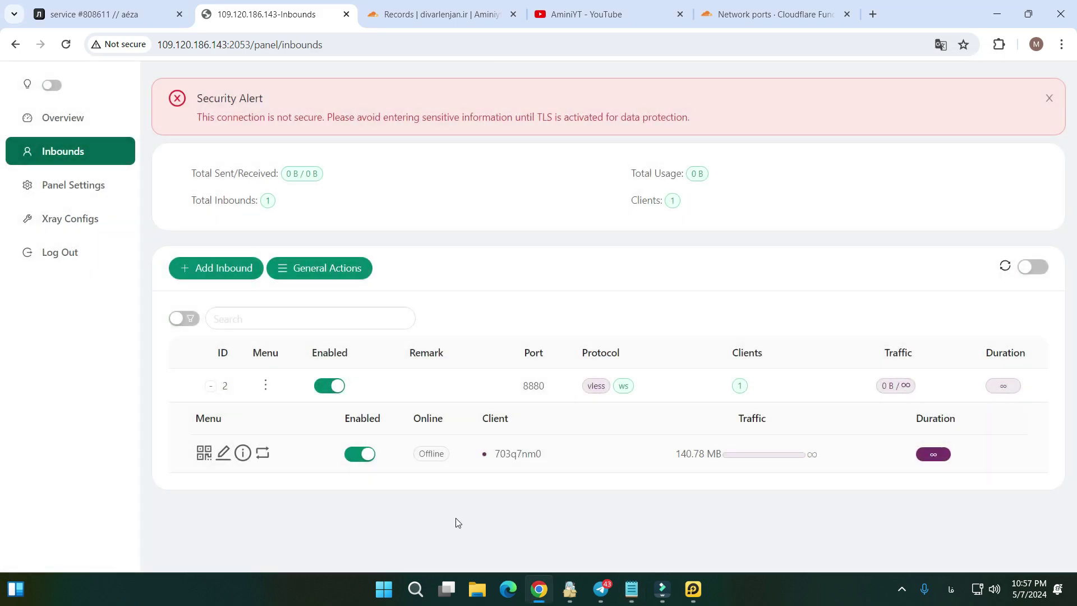
Open the port 8880 inbound for editing and clear its External Proxy address
click(264, 387)
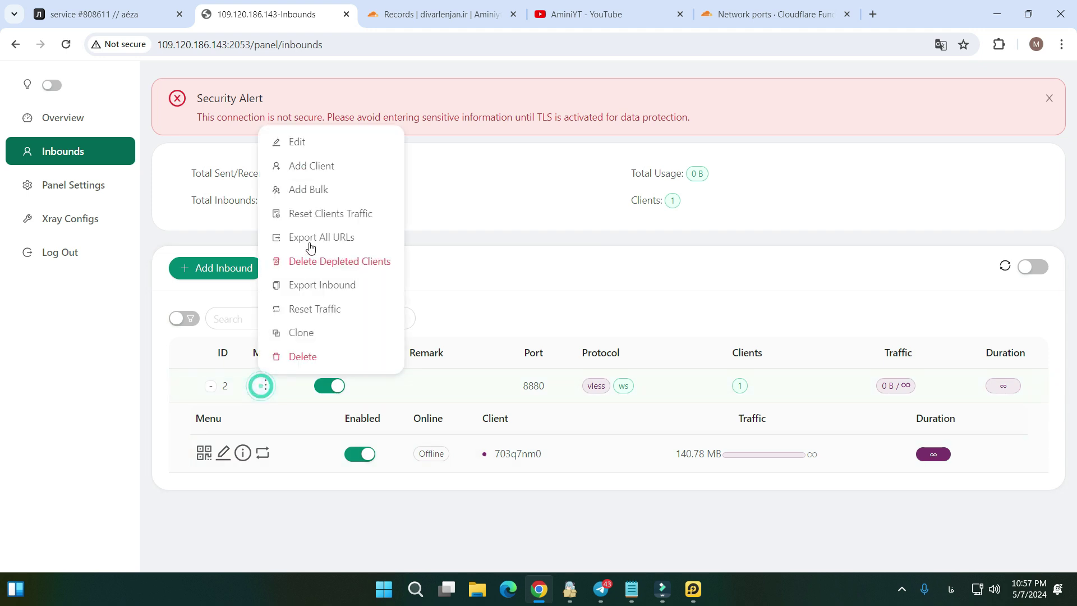
click(303, 148)
scroll(409, 360, down, 4)
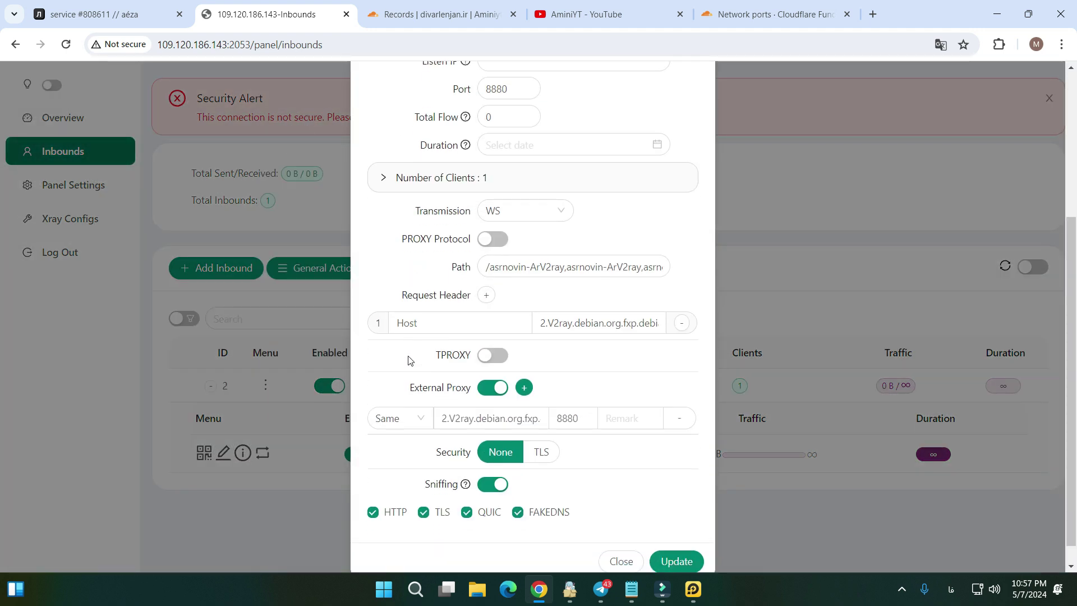
click(522, 395)
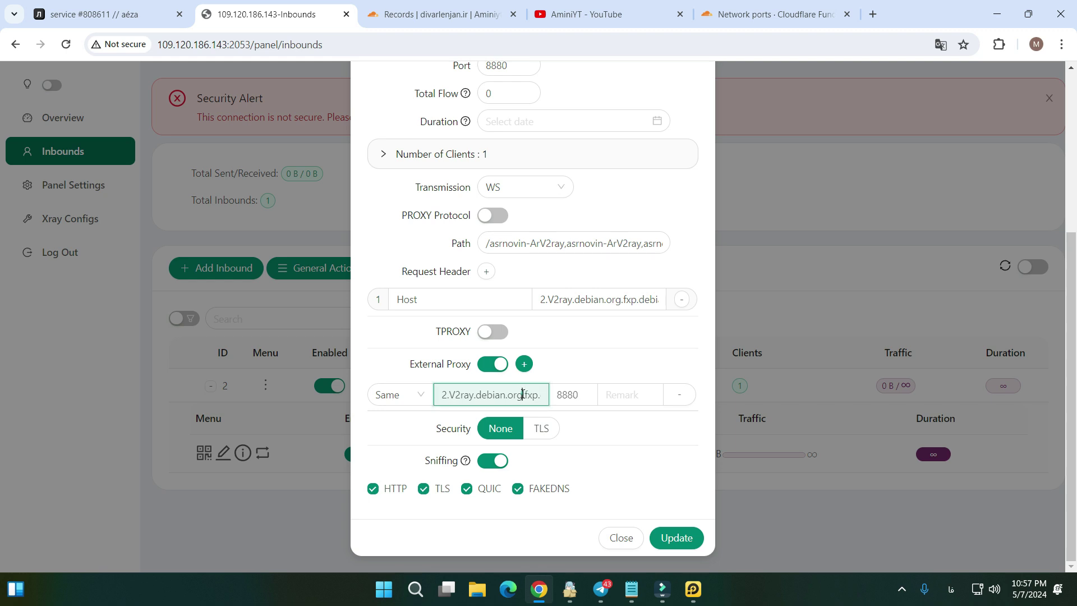
key(ctrl+a)
key(BackSpace)
Fill in a new proxied A record for divarlenjan.ir in Cloudflare, named dl with IPv4 address 154.125.2.3
click(417, 22)
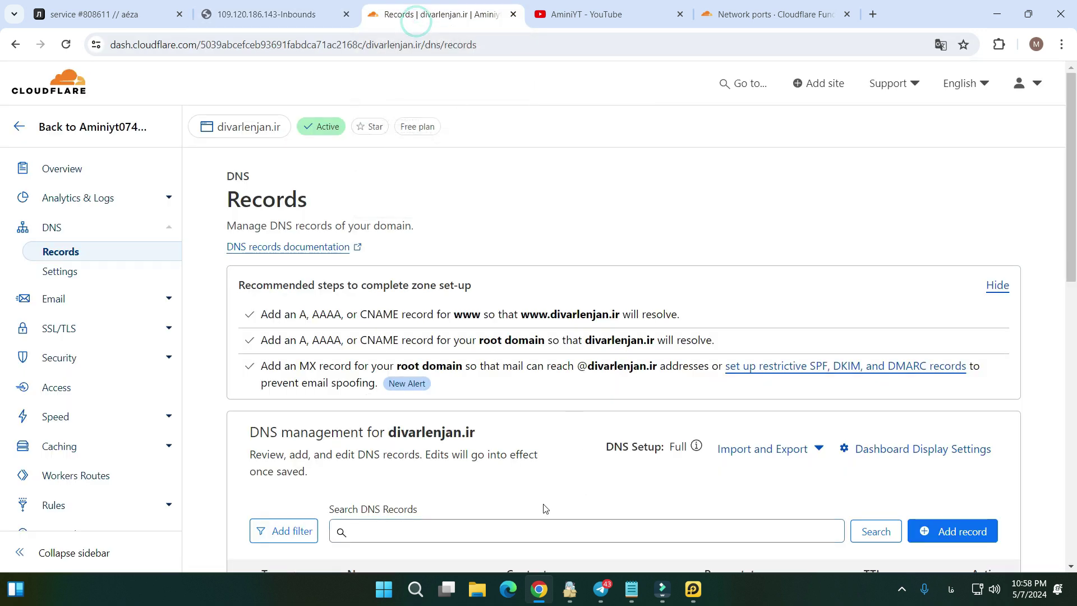
scroll(521, 442, down, 1)
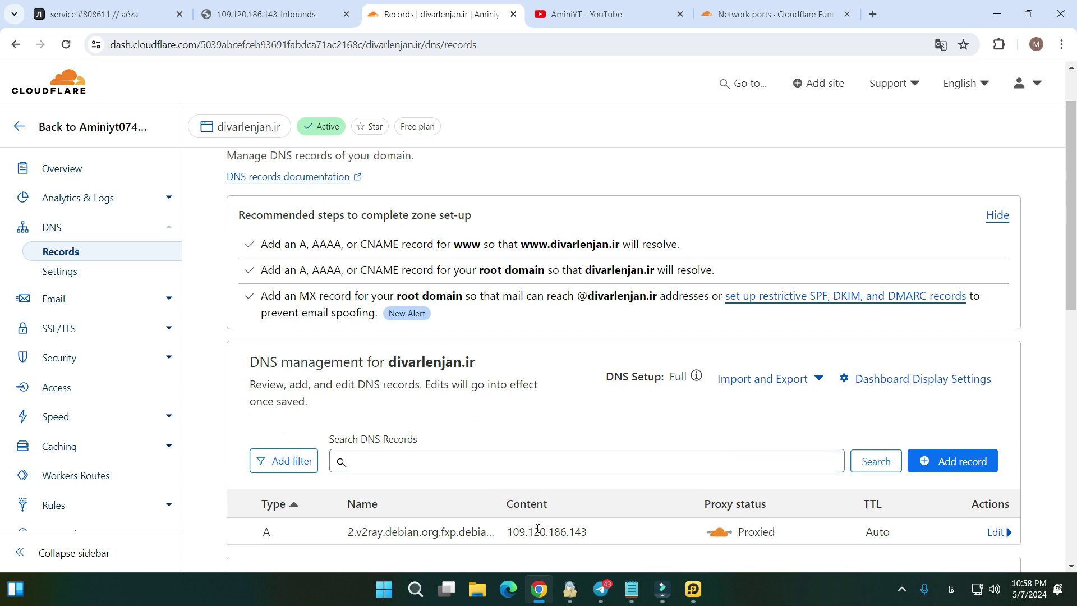
click(275, 14)
click(428, 22)
scroll(826, 415, down, 2)
click(954, 330)
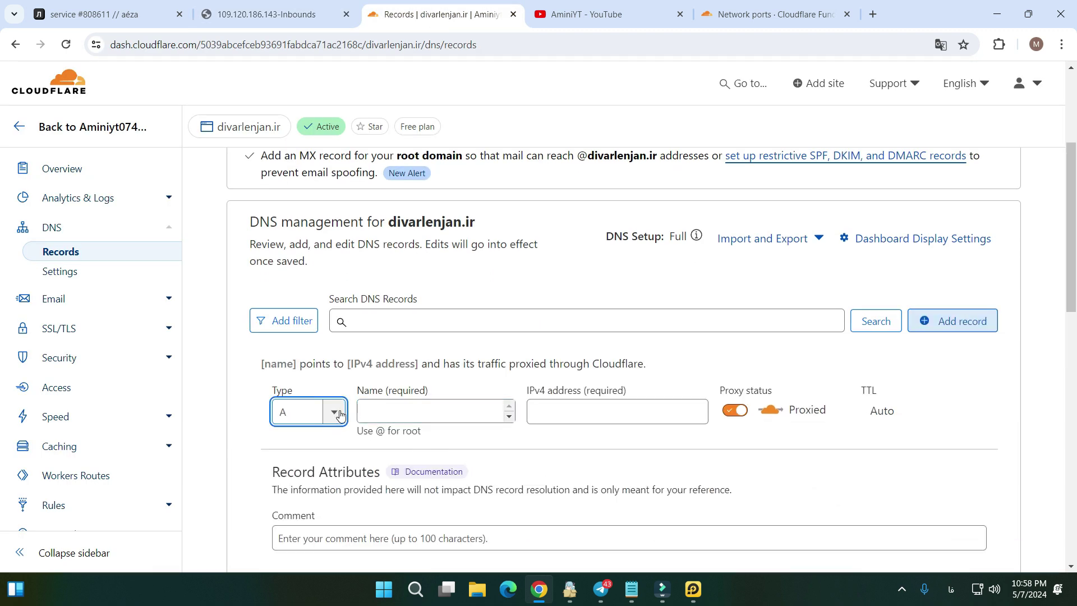
click(398, 408)
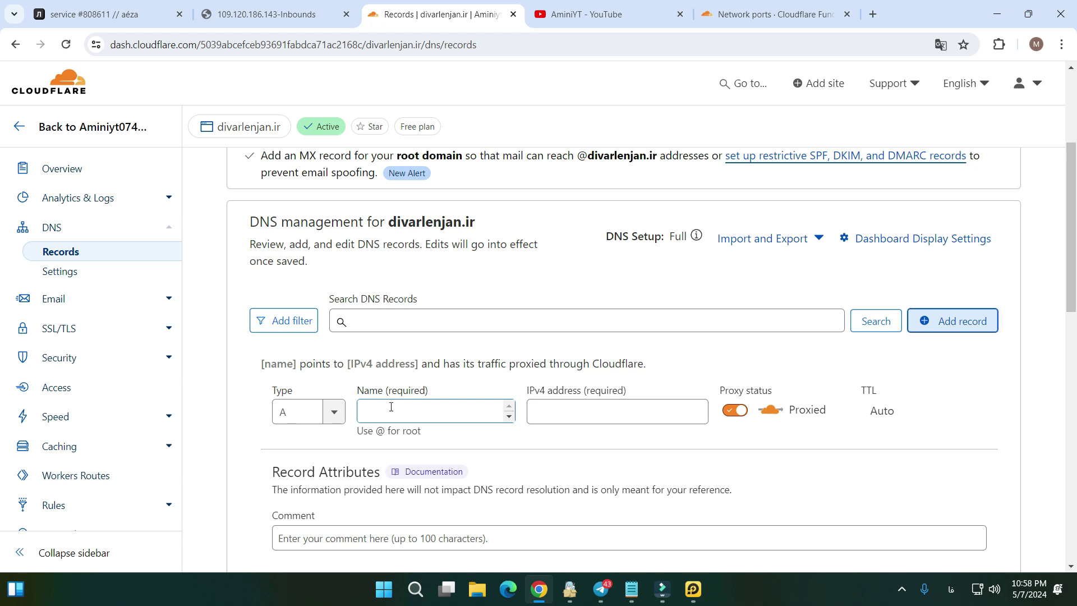
key(alt+shift)
text(dl)
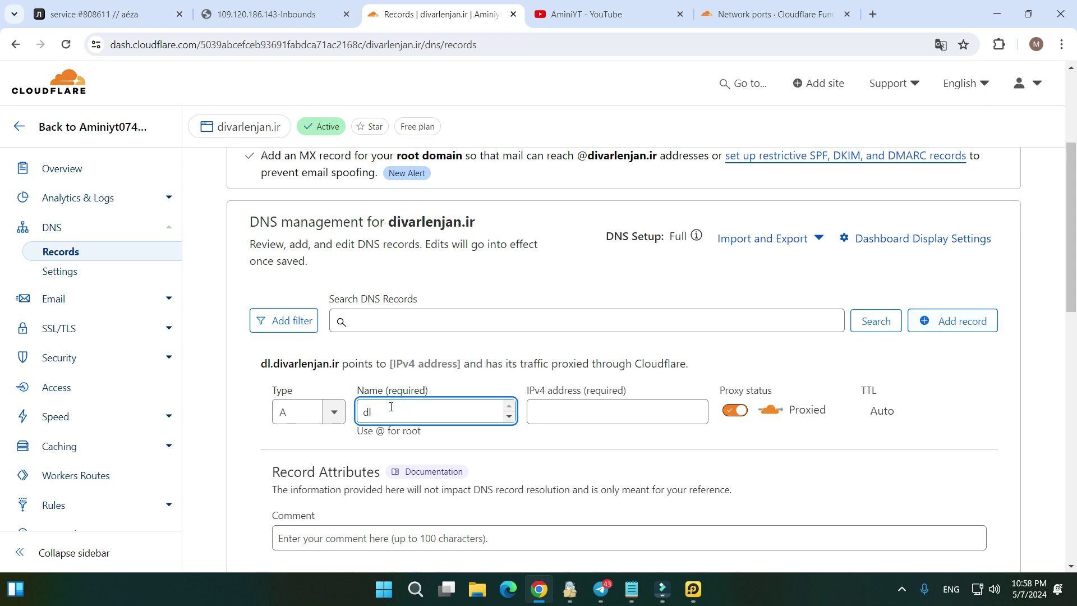
click(598, 412)
text(154.125.2)
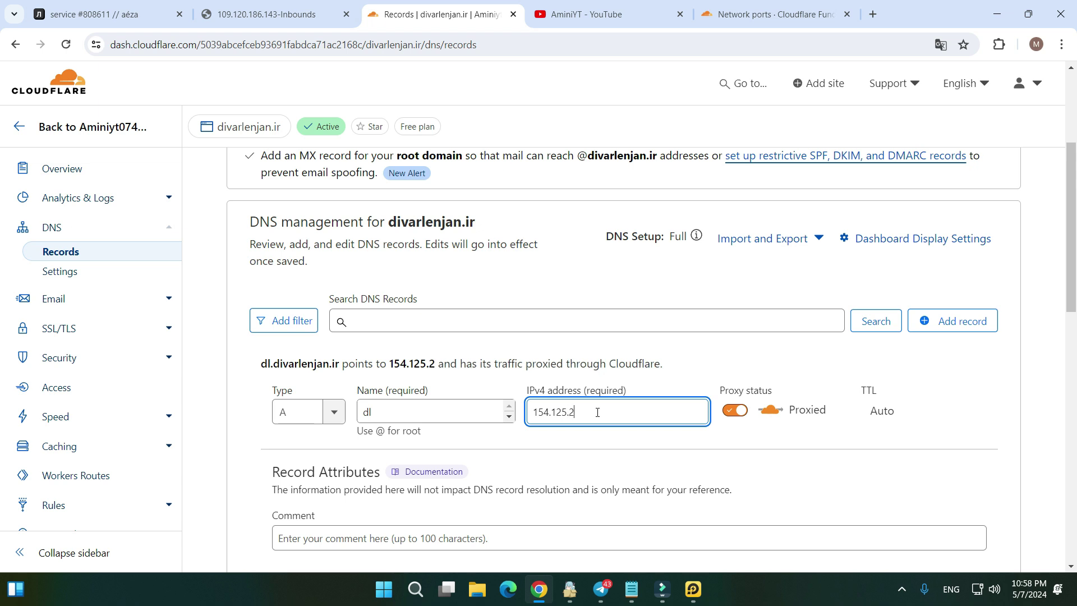
text(.3)
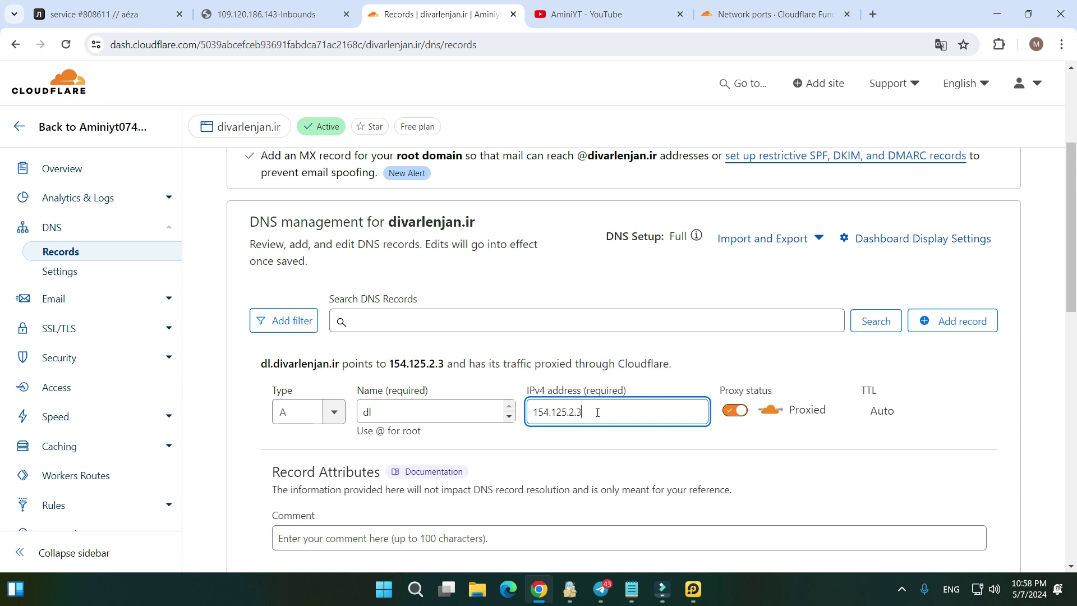
Cancel the new dl record in Cloudflare and close the port 8880 inbound's editor without updating it
key(ctrl+a)
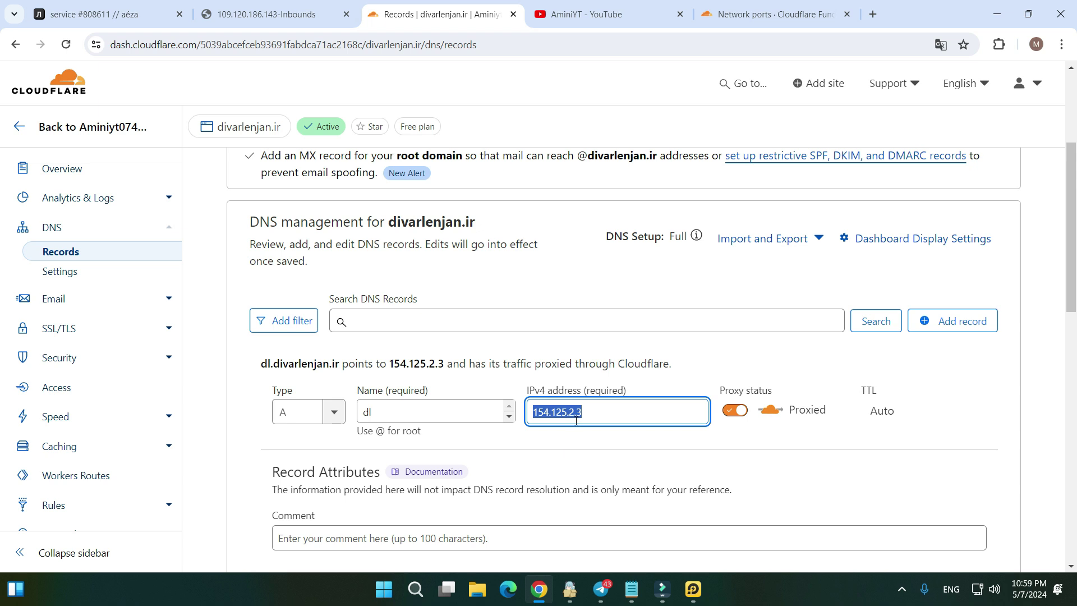
click(607, 410)
double_click(607, 411)
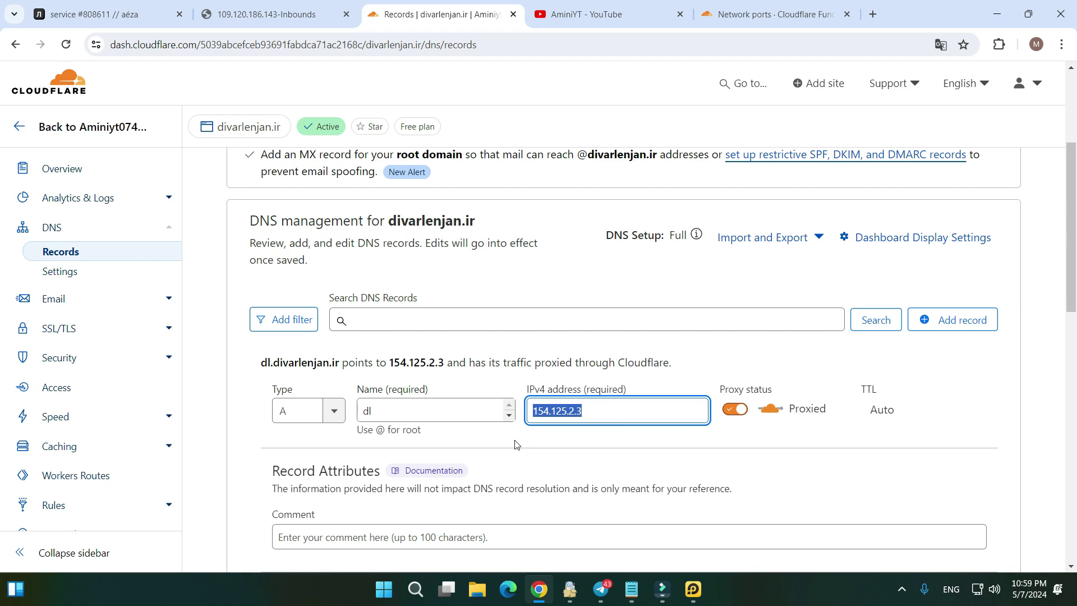
scroll(516, 445, down, 3)
click(916, 459)
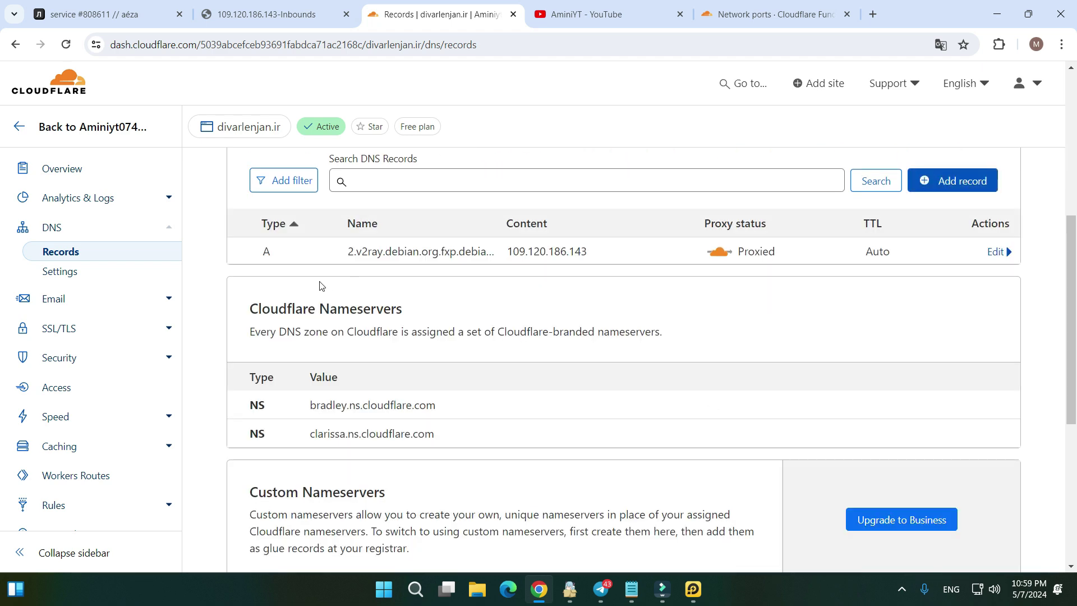
click(272, 23)
click(617, 539)
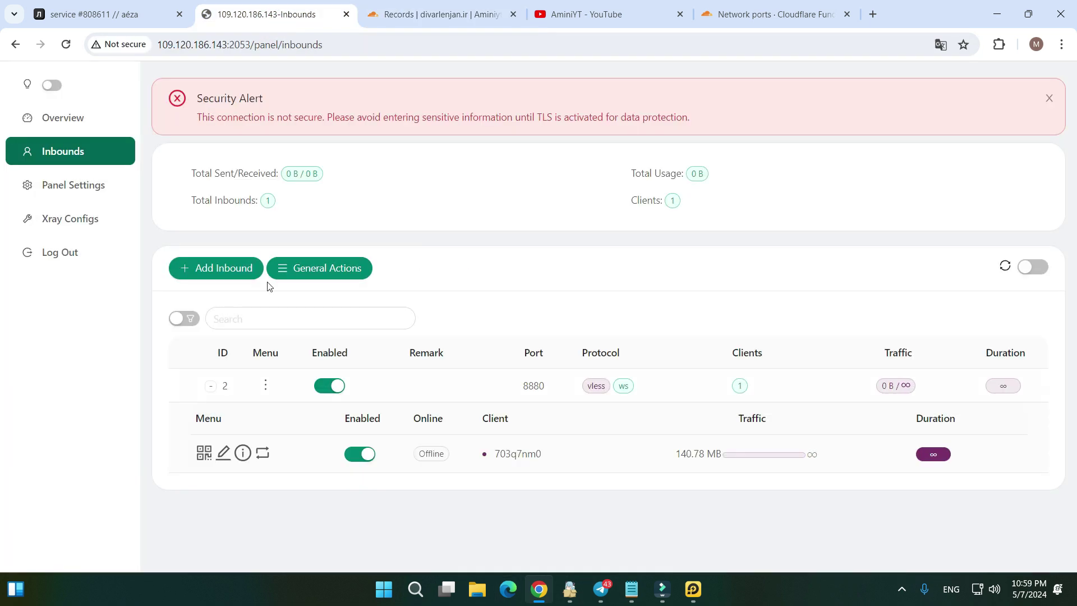
Start a new VLESS inbound and set its port to 8080, copied from Cloudflare's list of supported HTTP ports
click(204, 274)
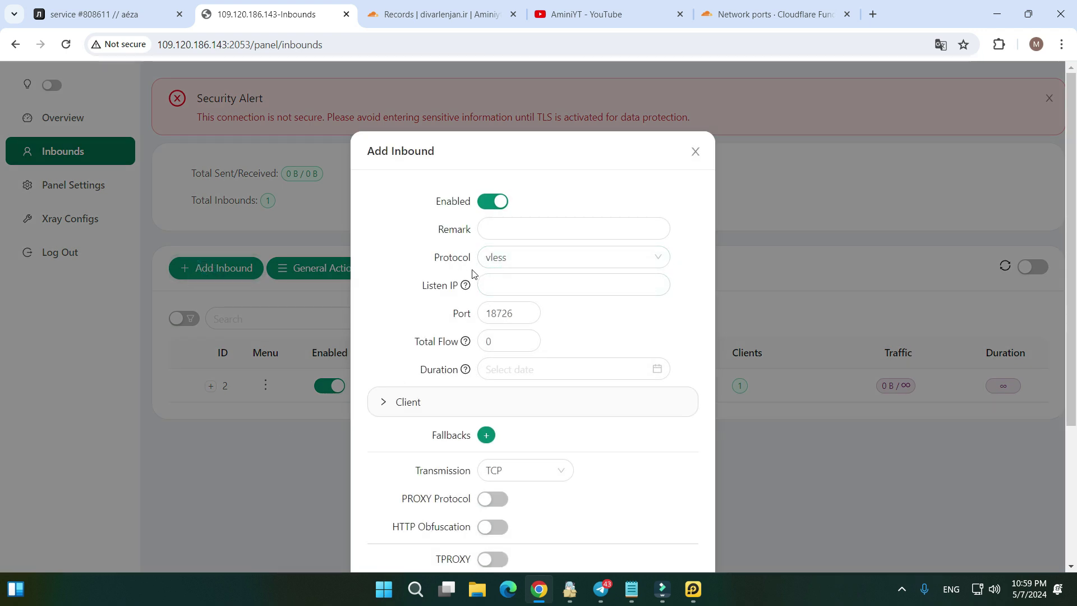
double_click(501, 313)
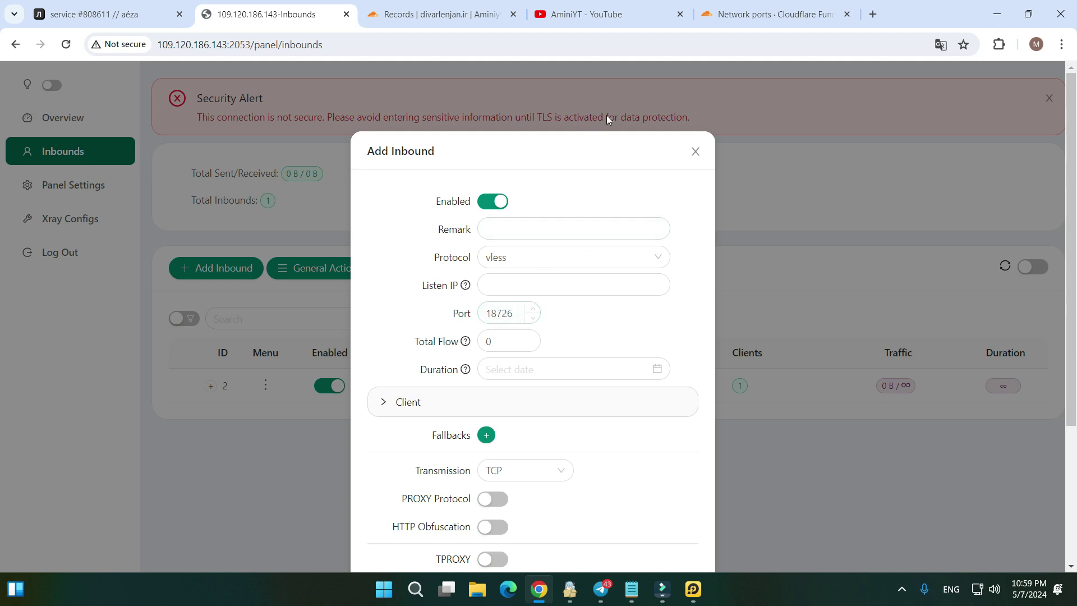
click(724, 15)
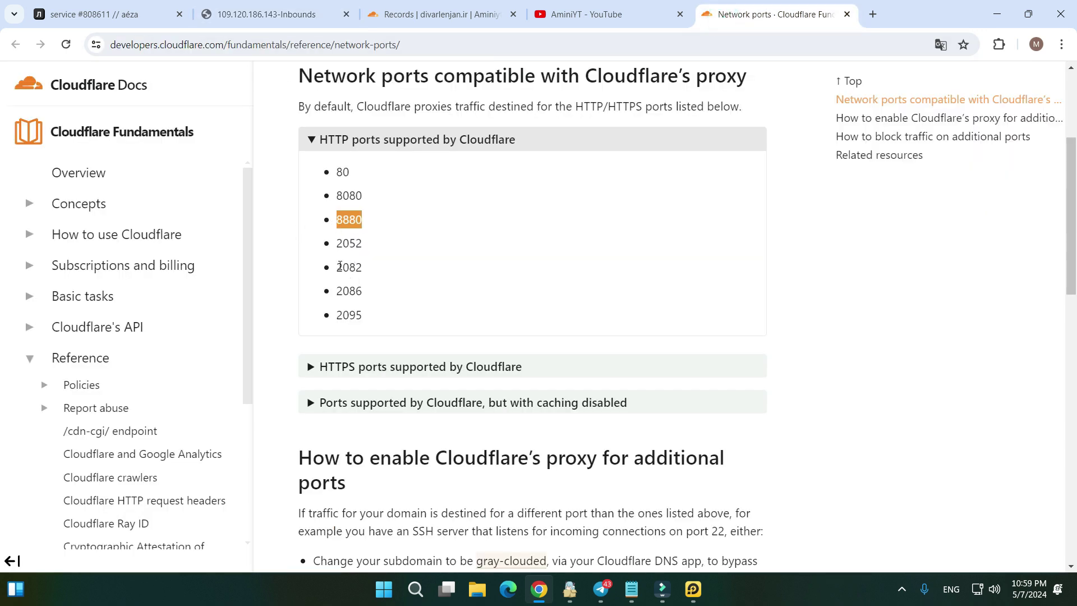
double_click(340, 267)
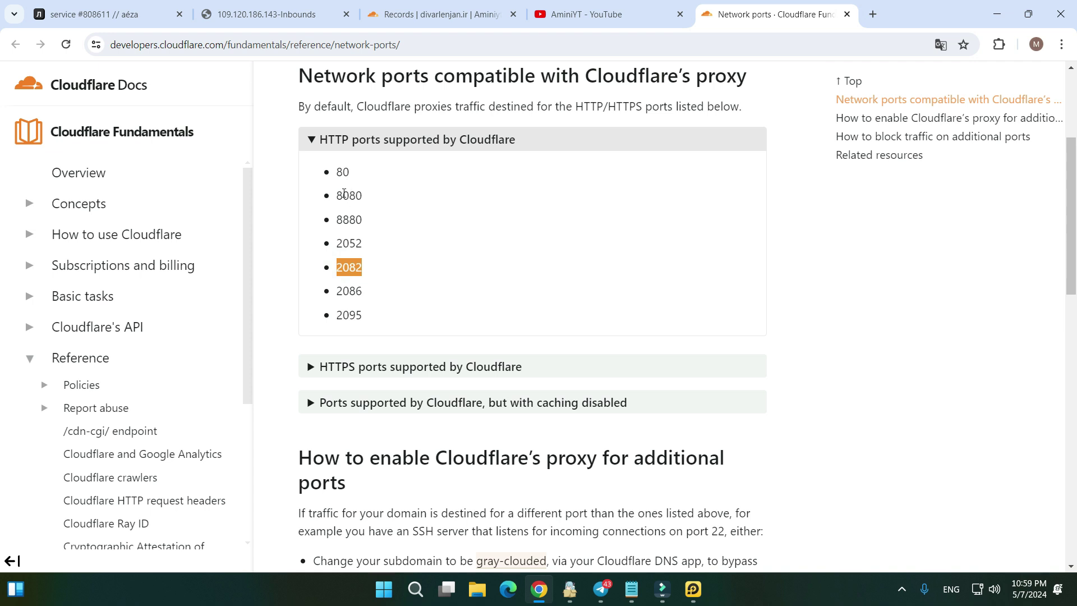
double_click(344, 193)
right_click(348, 196)
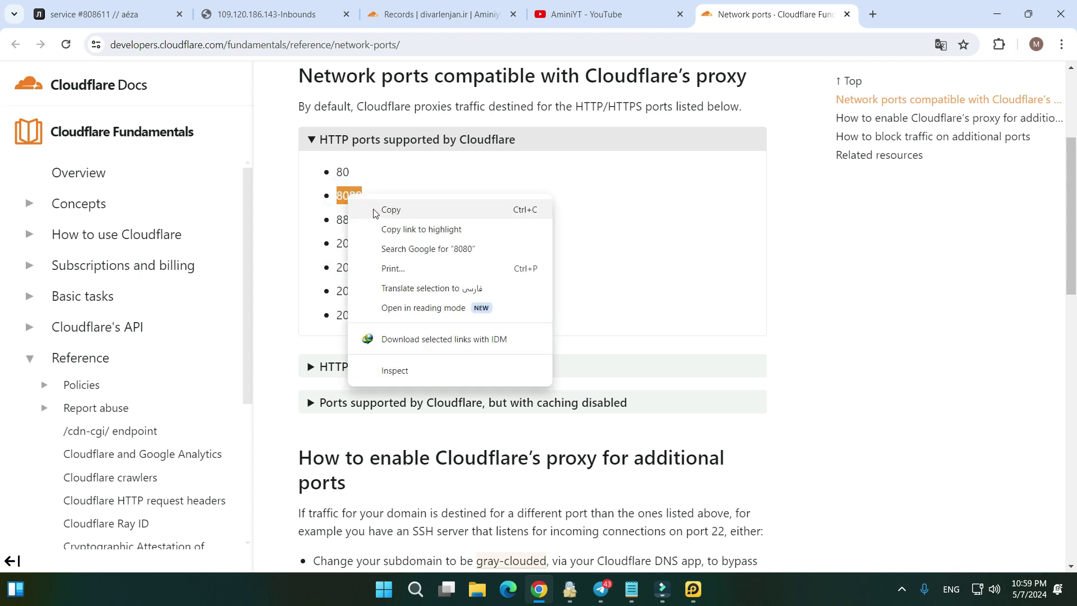
click(391, 210)
click(286, 16)
click(495, 312)
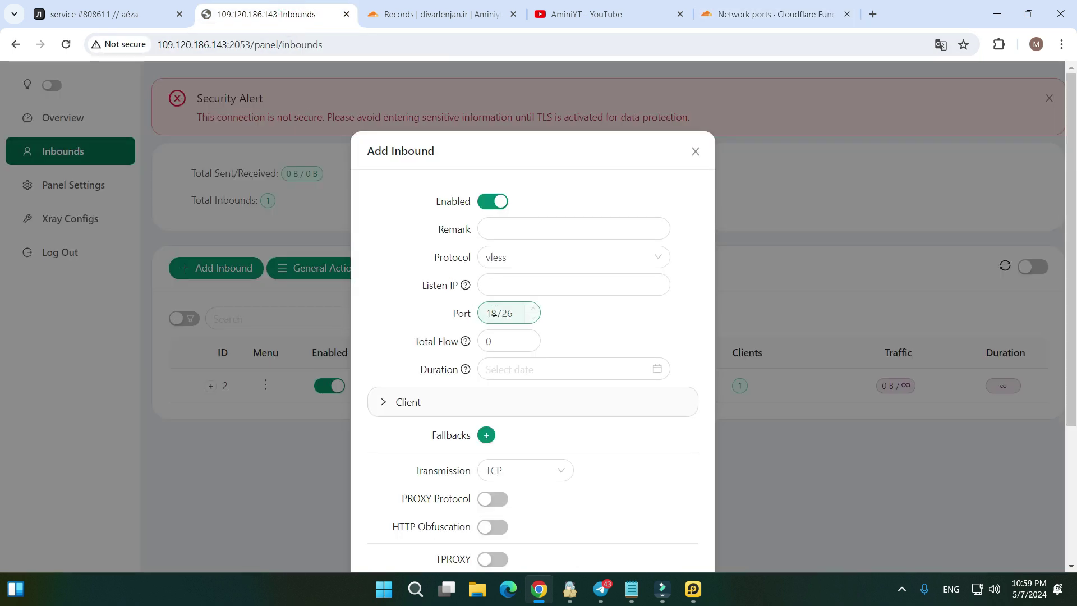
double_click(495, 312)
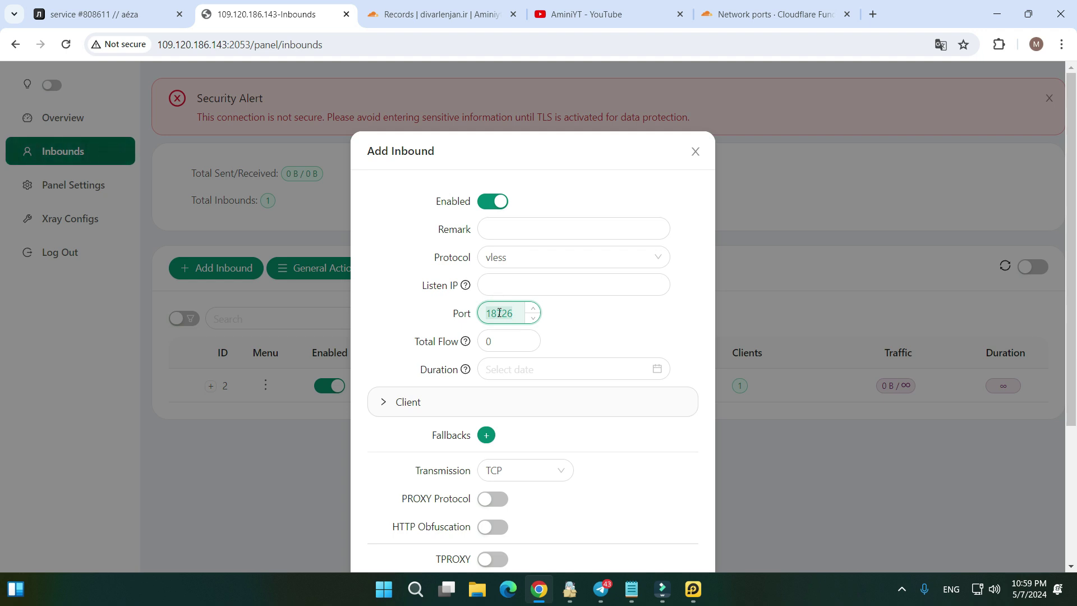
key(ctrl+v)
Set the new inbound's transmission to WS and its path to the full divarlenjan.ir hostname copied from the mostagiim.txt notes
scroll(418, 360, down, 3)
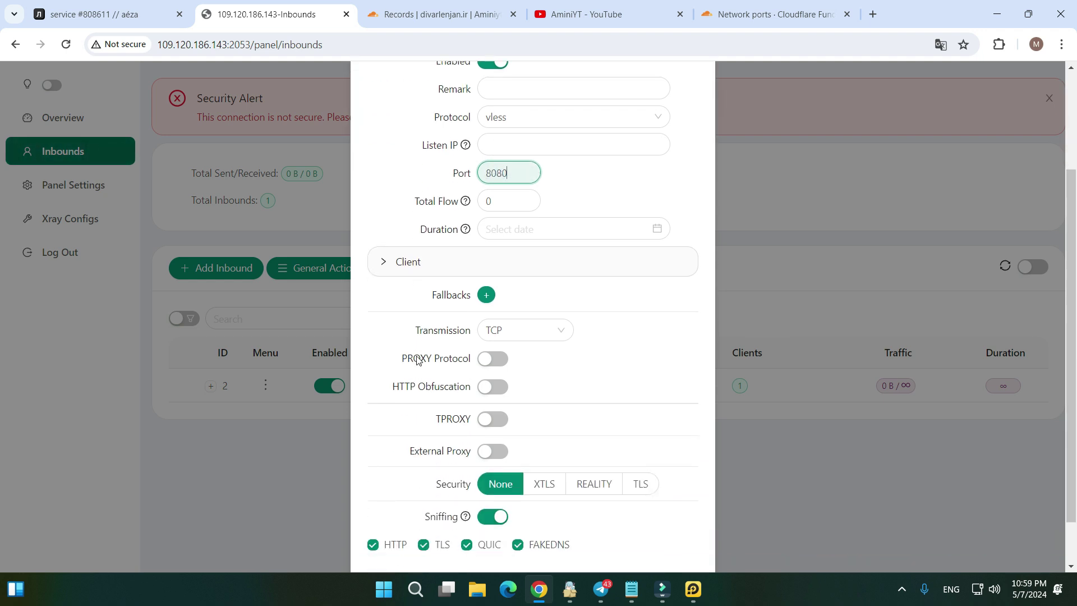
click(492, 333)
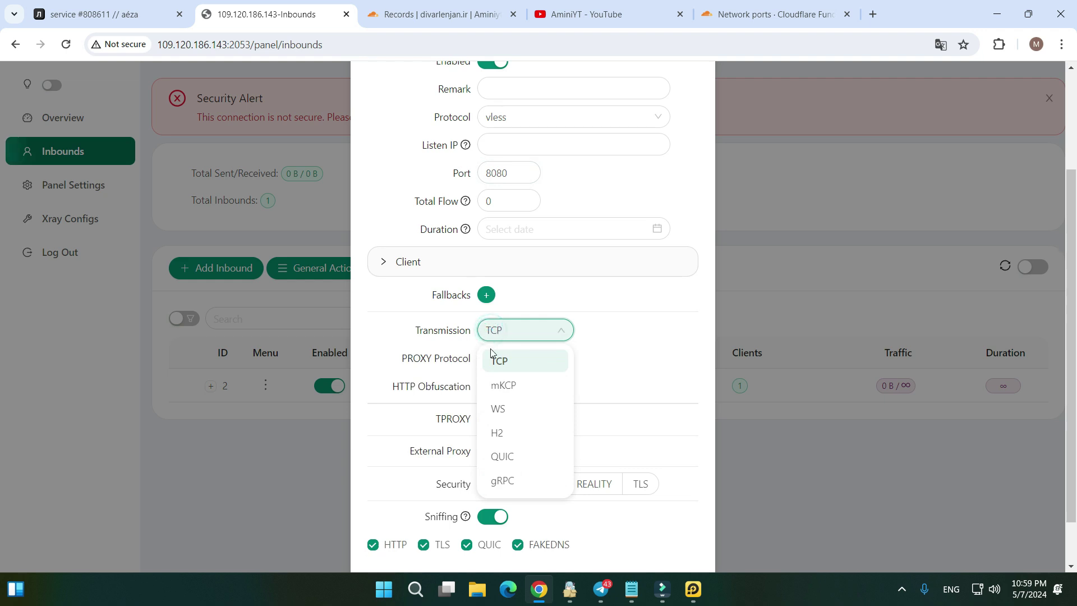
click(494, 410)
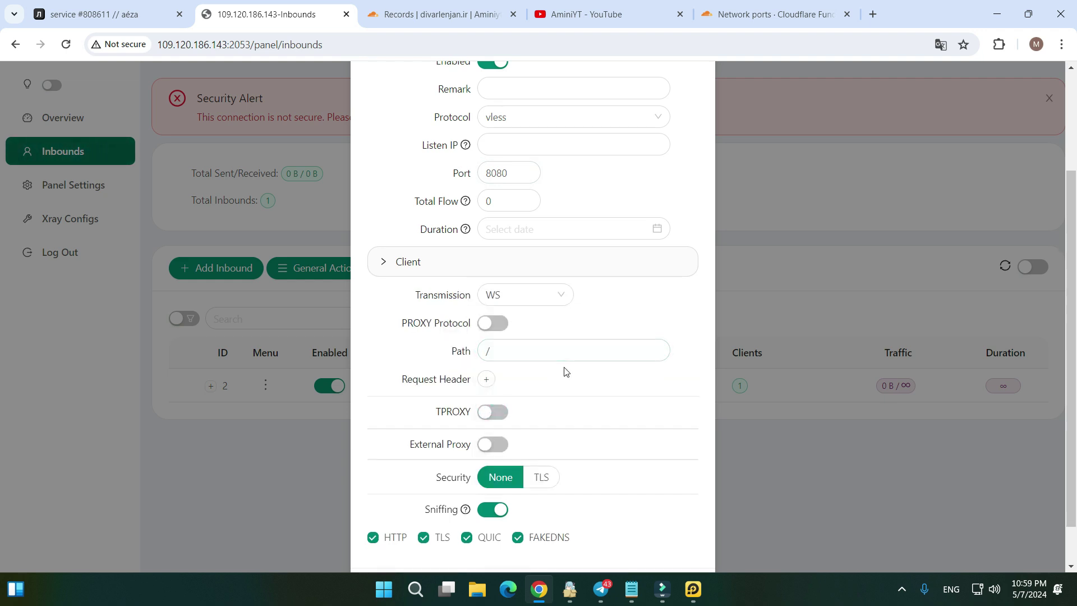
click(632, 589)
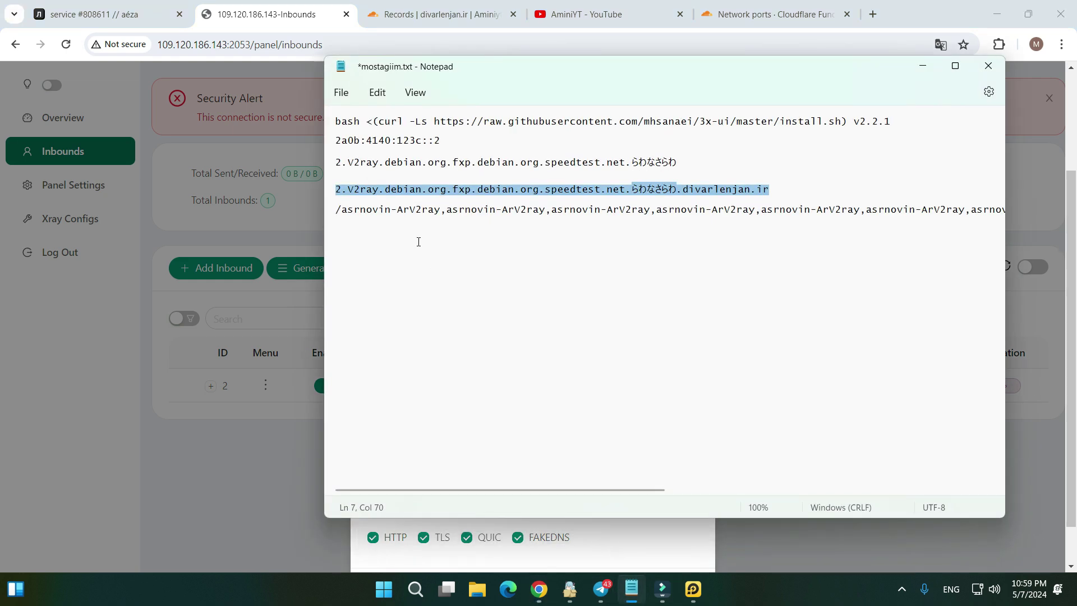
right_click(331, 194)
click(387, 262)
click(923, 65)
click(543, 352)
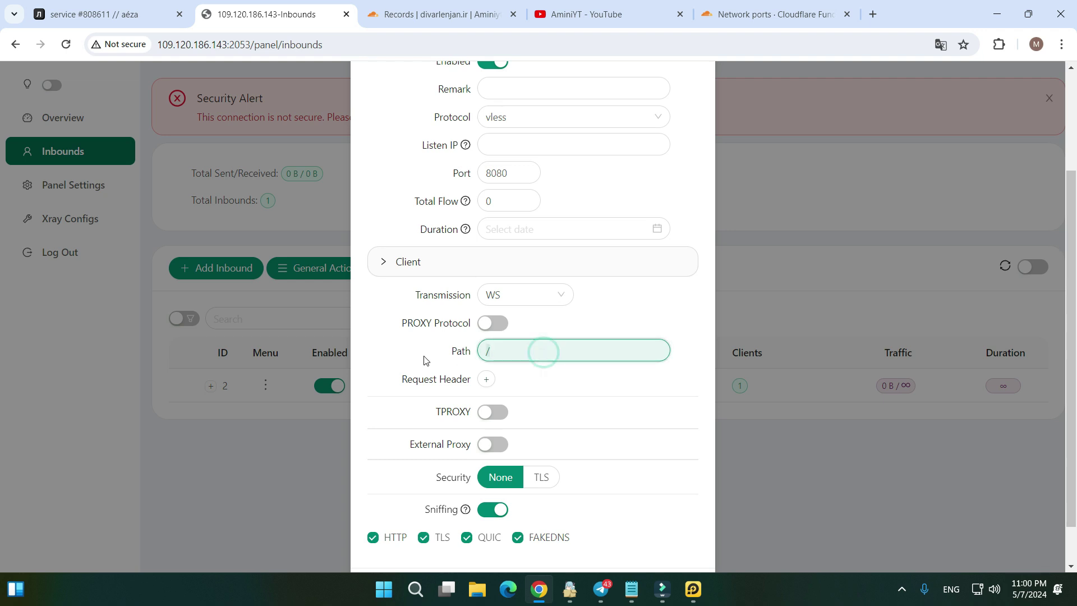
key(ctrl+a)
key(ctrl+v)
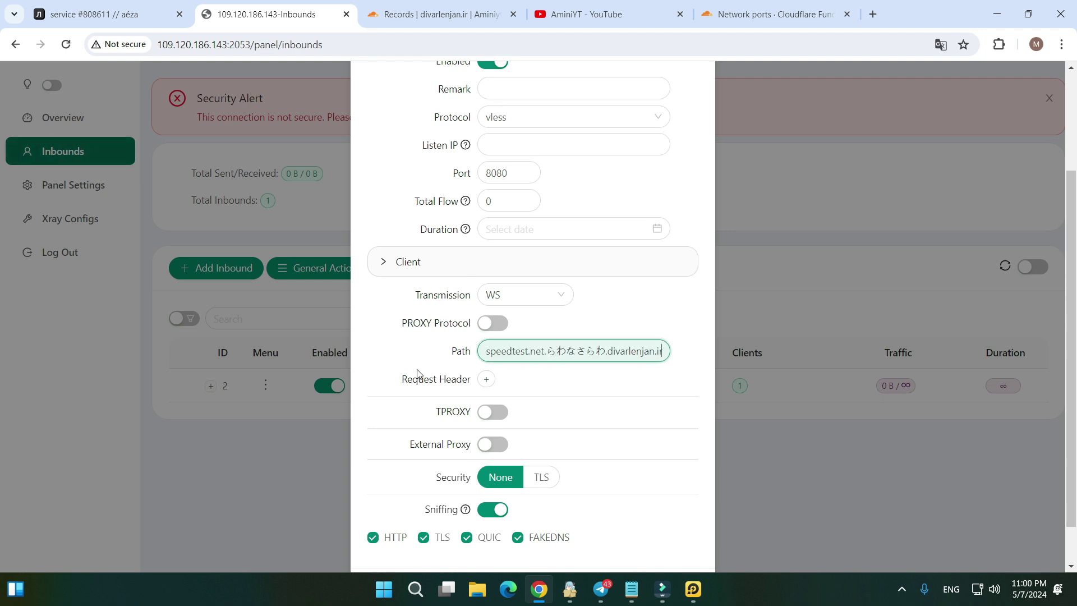
Enable External Proxy for the new inbound and clear its prefilled host address
scroll(417, 373, down, 1)
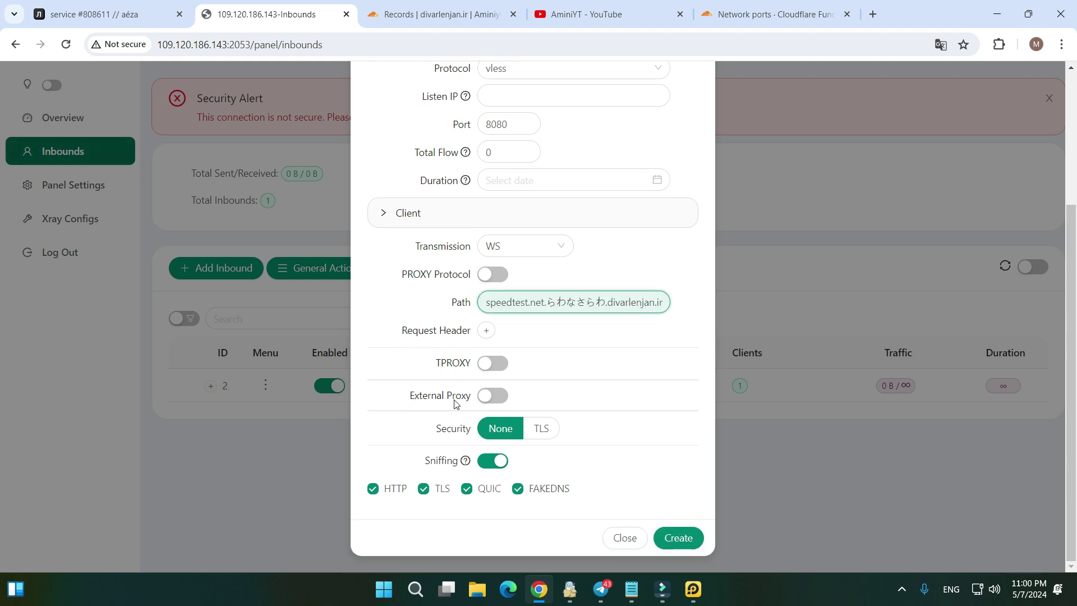
click(485, 396)
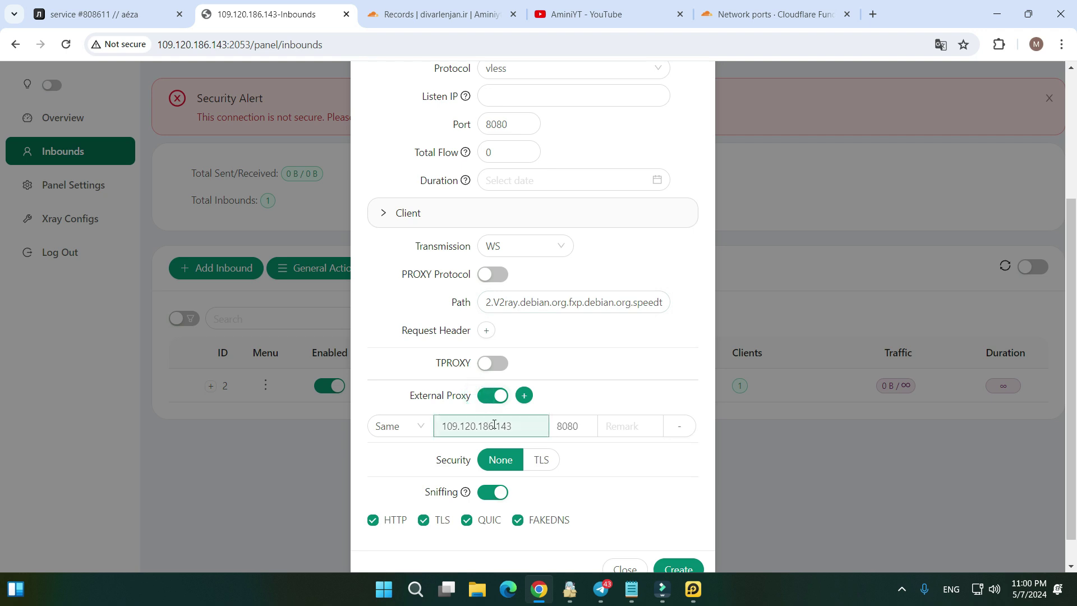
drag(525, 431, 447, 428)
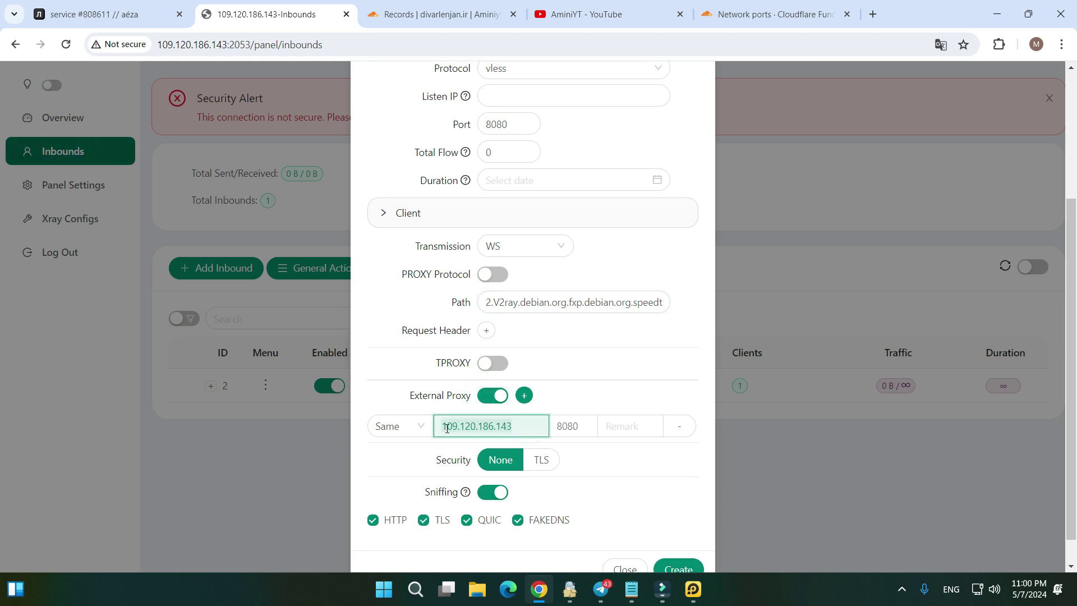
key(BackSpace)
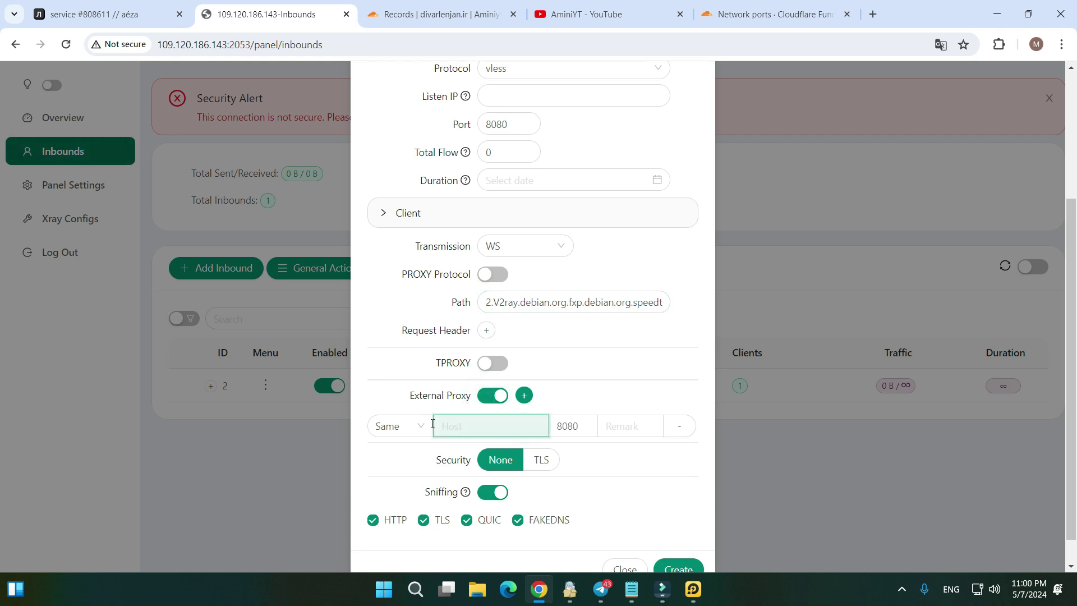
Set the External Proxy host to [2a0b:4140:123c::2], using the IPv6 address from the mostagiim.txt notes, and create the inbound
click(632, 590)
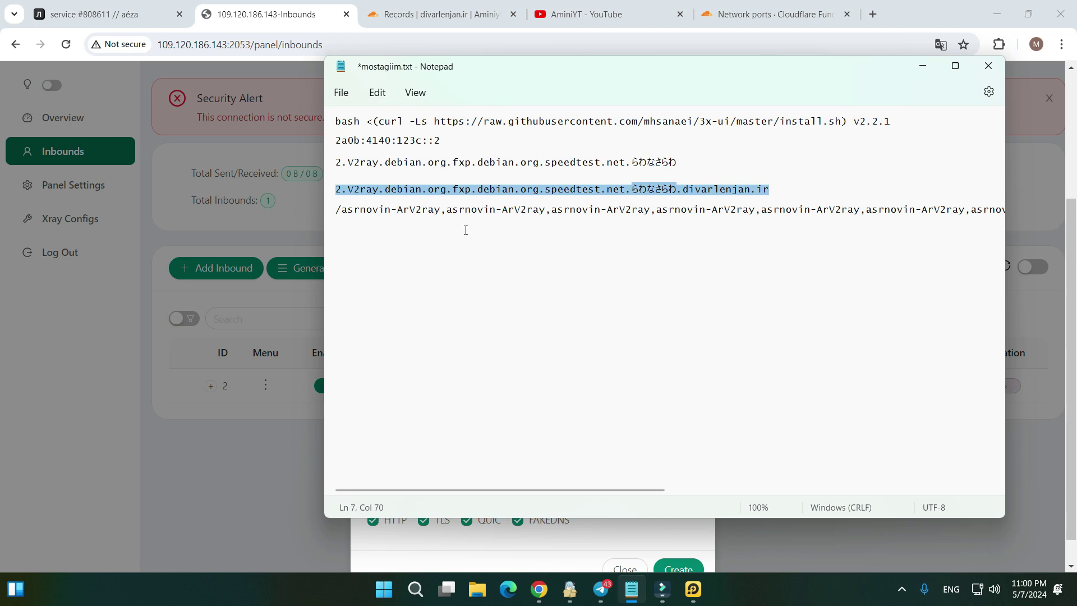
click(448, 142)
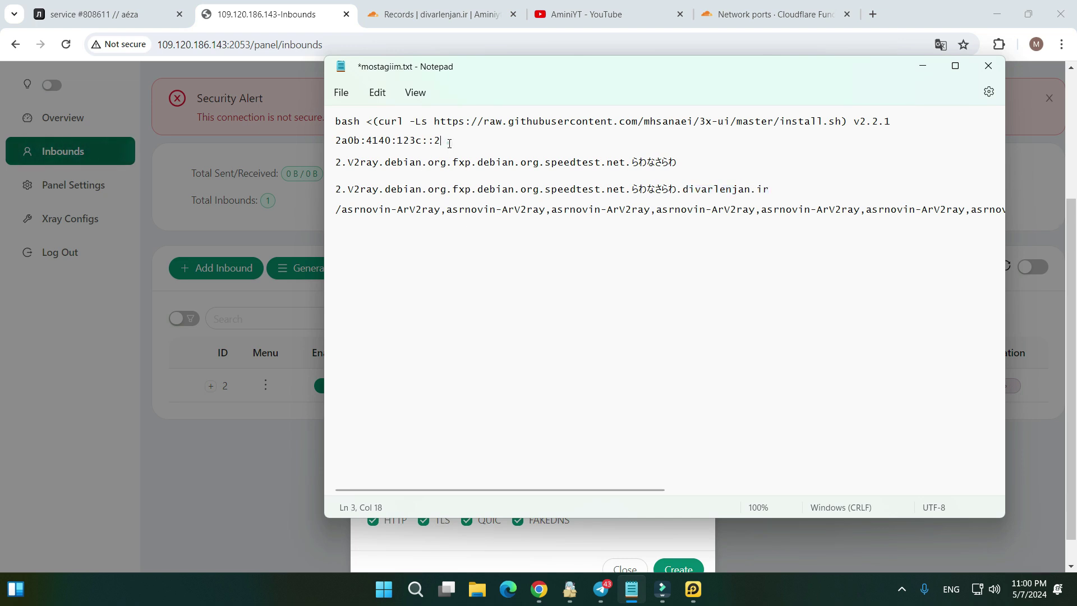
drag(447, 142, 336, 141)
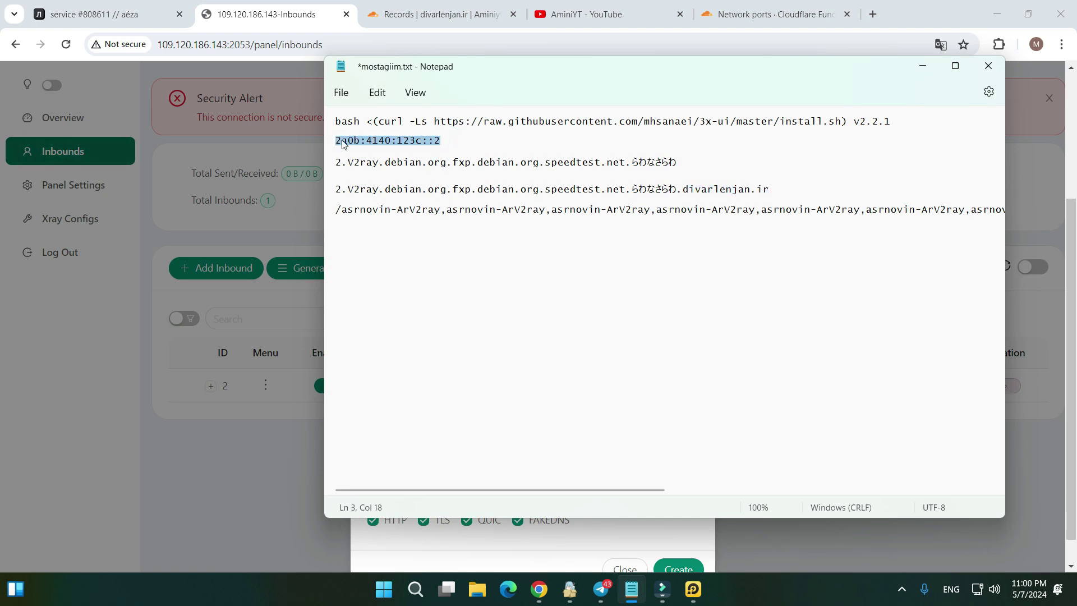
right_click(344, 144)
click(388, 216)
click(923, 66)
click(468, 427)
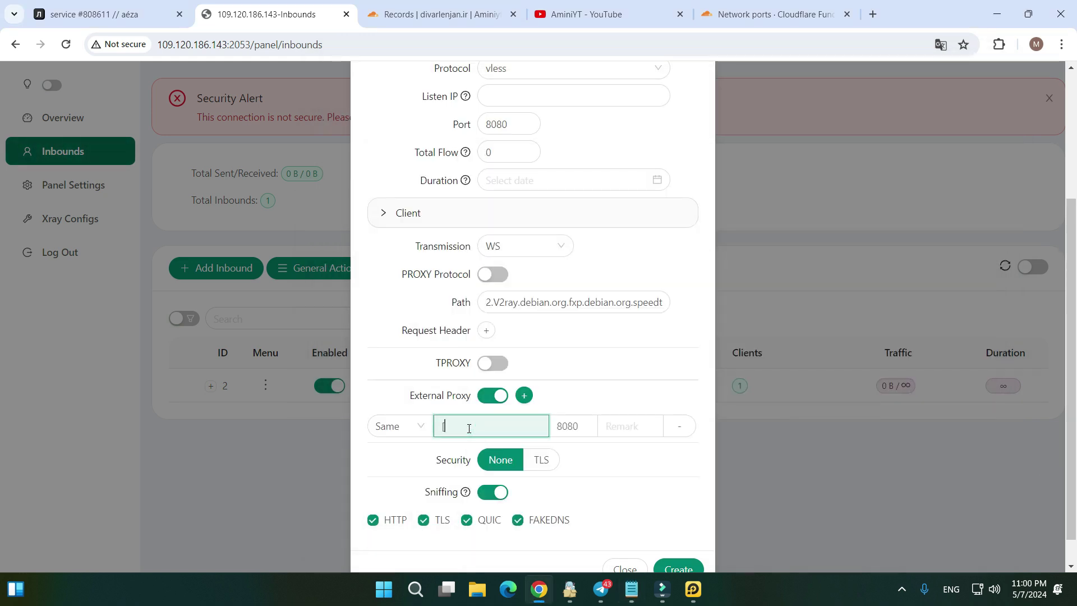
text([)
key(ctrl+v)
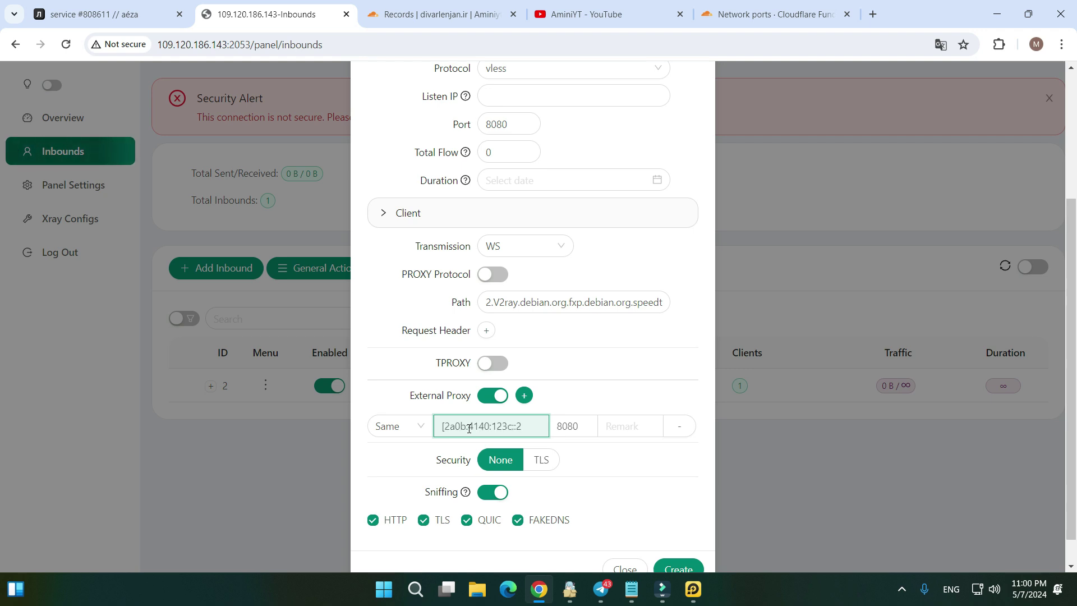
text(])
scroll(588, 470, down, 1)
click(673, 537)
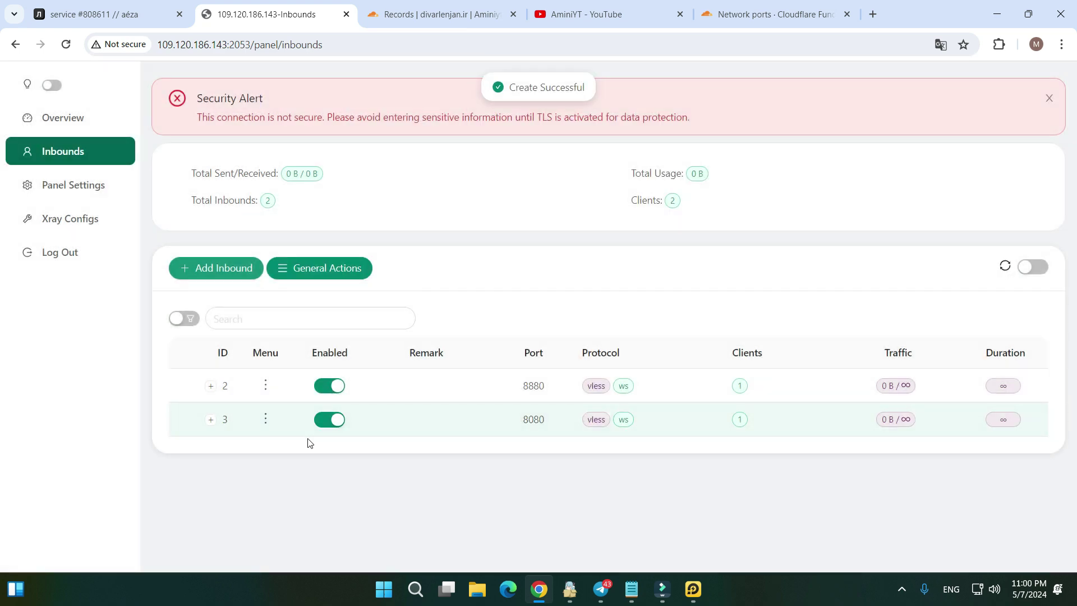
Expand the port 8080 inbound, view its client's QR code, and close the code
click(309, 440)
click(204, 487)
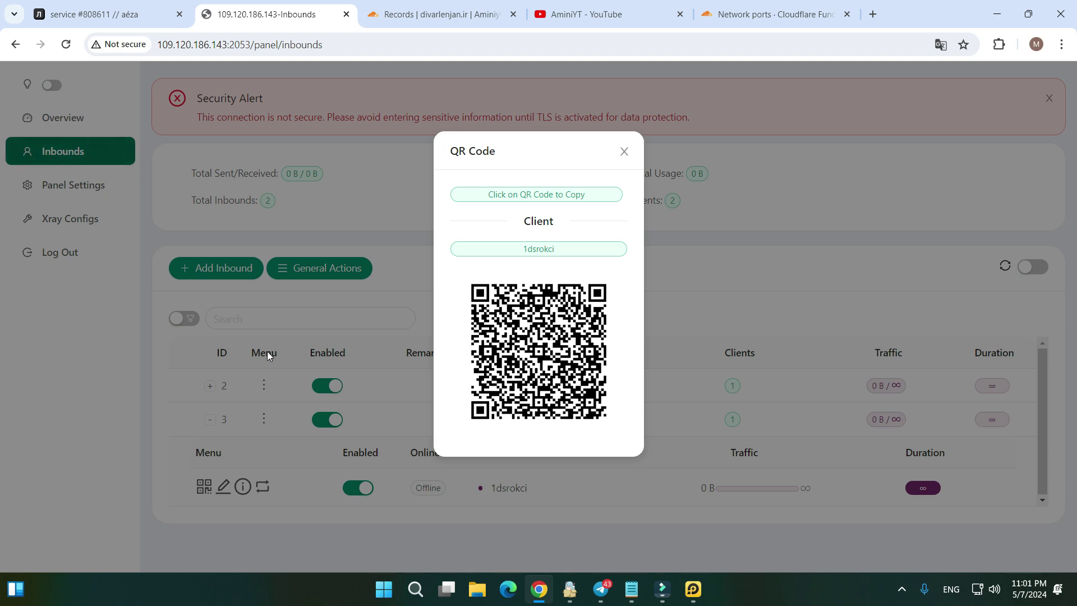
click(267, 351)
Edit the port 8080 inbound, change its transmission to TCP, and update it
click(263, 419)
click(297, 174)
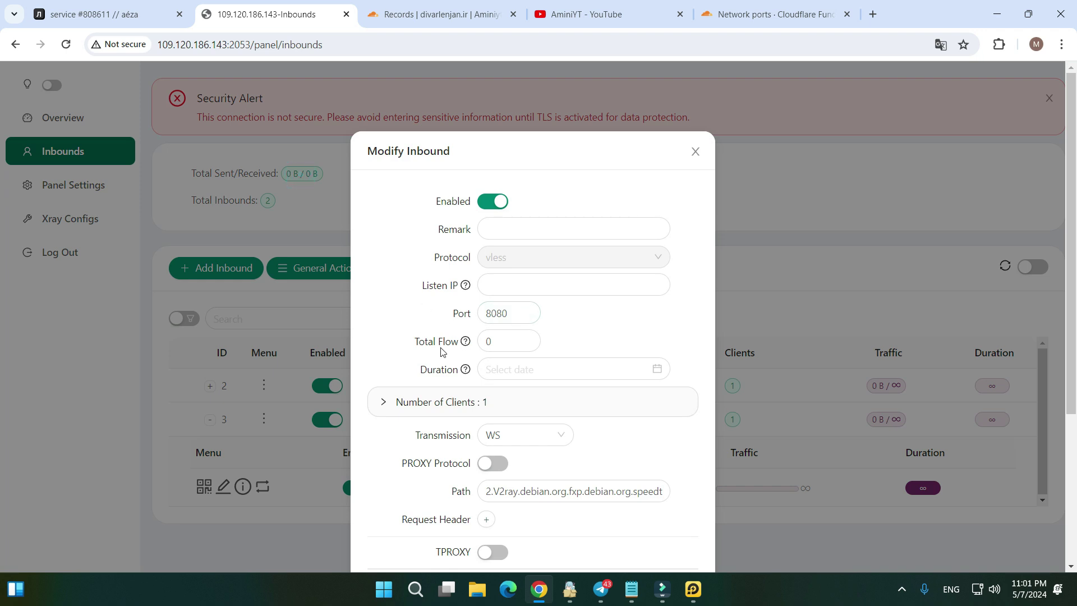
scroll(442, 351, down, 3)
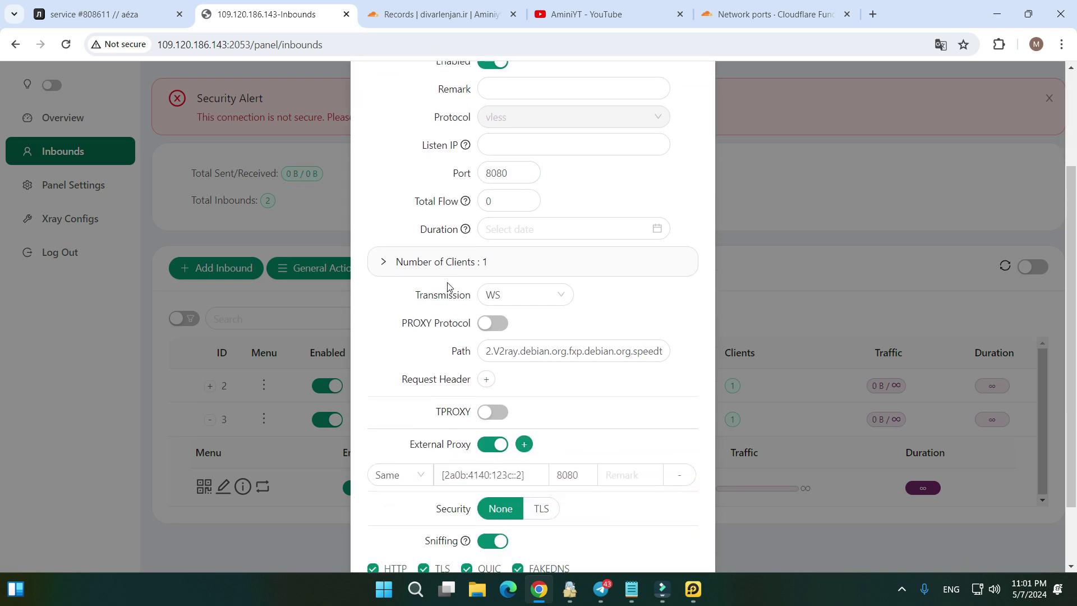
click(505, 293)
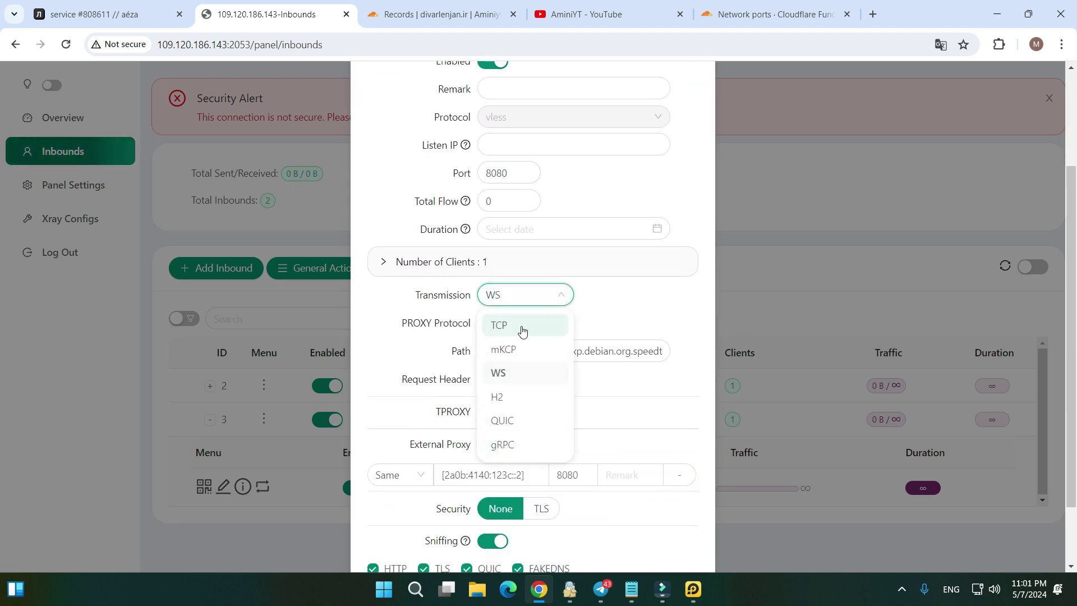
click(505, 328)
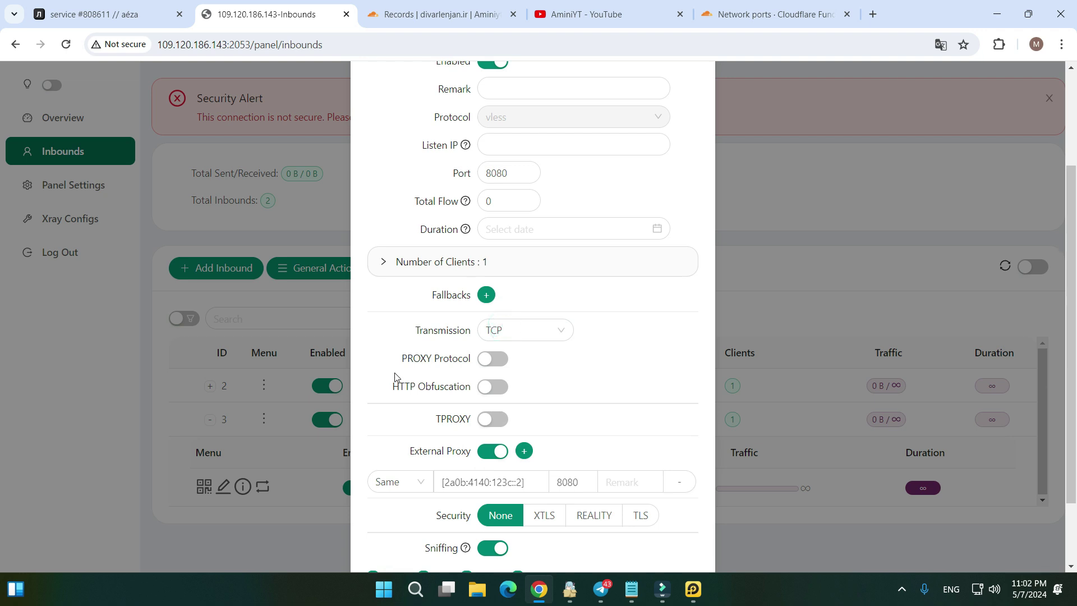
click(477, 340)
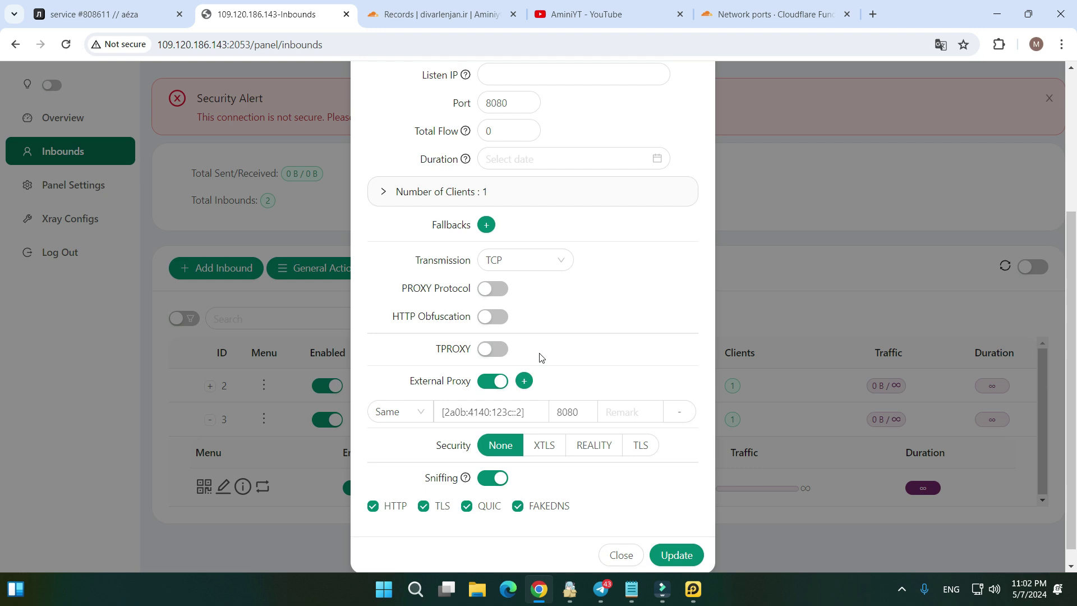
click(489, 408)
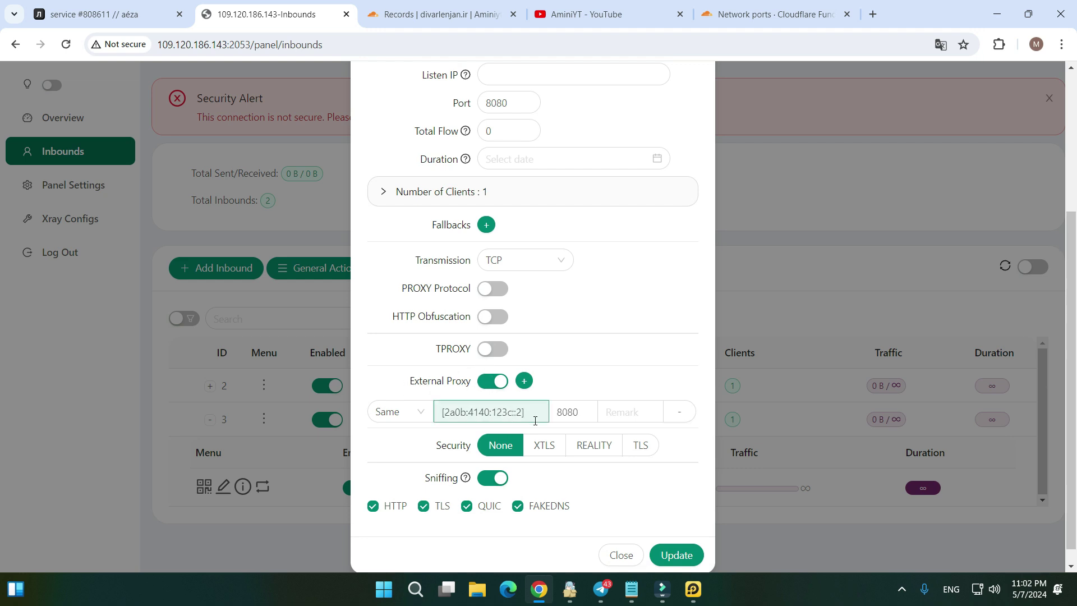
click(677, 555)
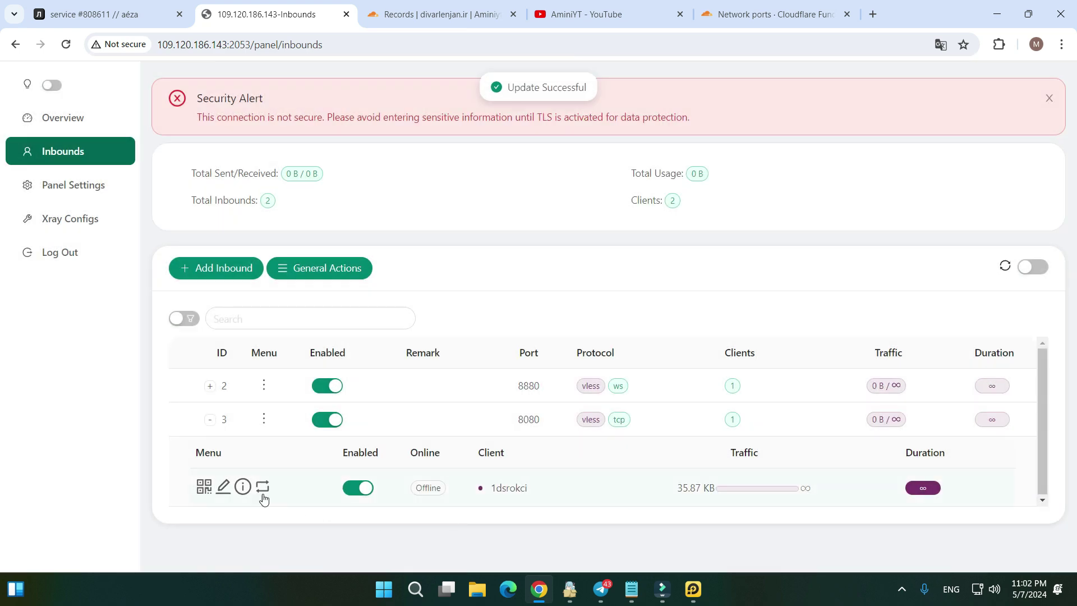
View the QR code of the port 8080 inbound's client again, close it, and collapse the inbound's client list
click(210, 486)
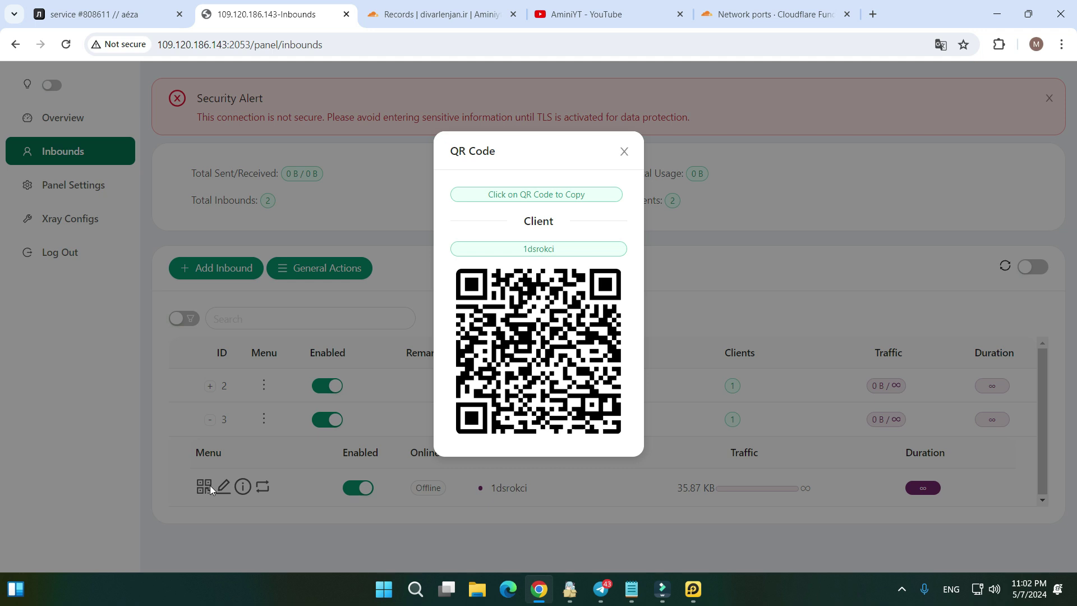
click(210, 486)
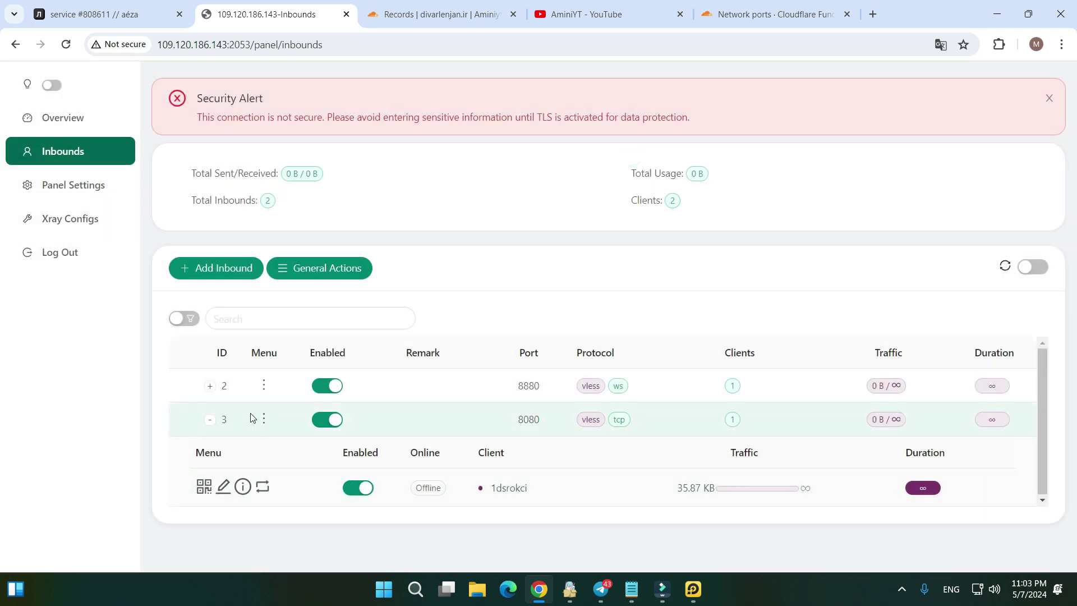
click(209, 421)
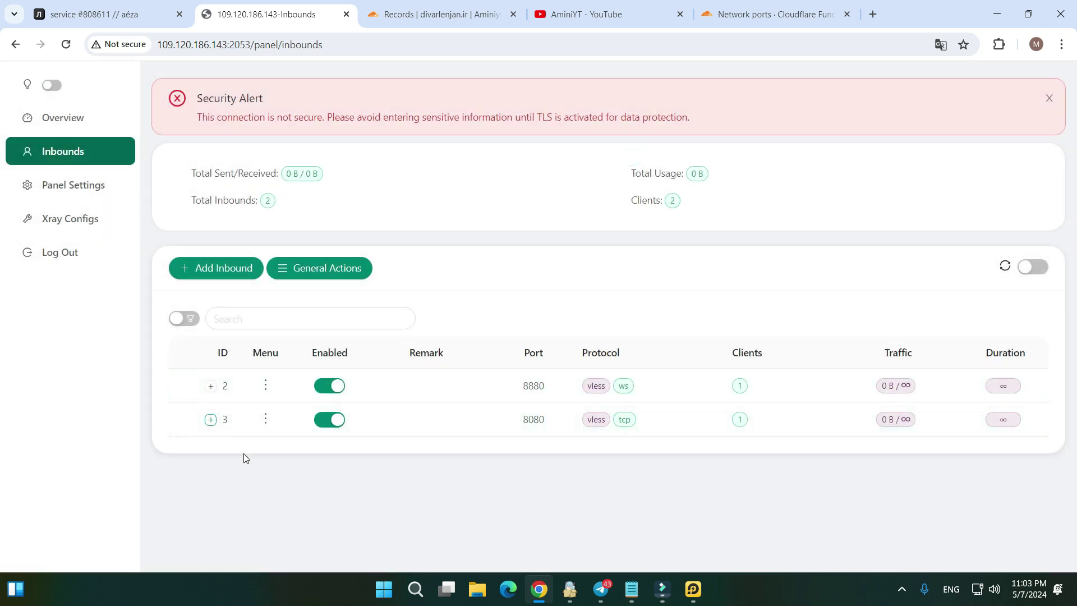